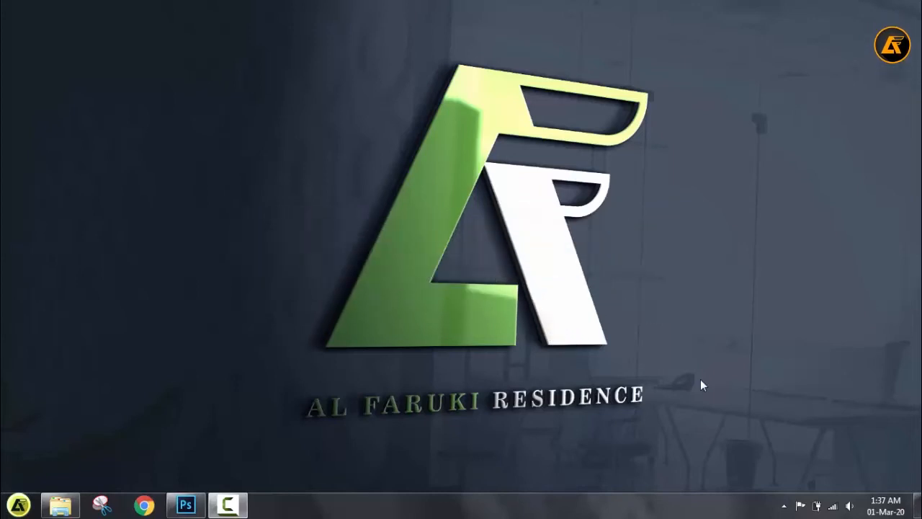
Step: Switch to Photoshop and create a new 1200 × 1200 pixel RGB document at 72 pixels/inch with a white background
left_click(179, 506)
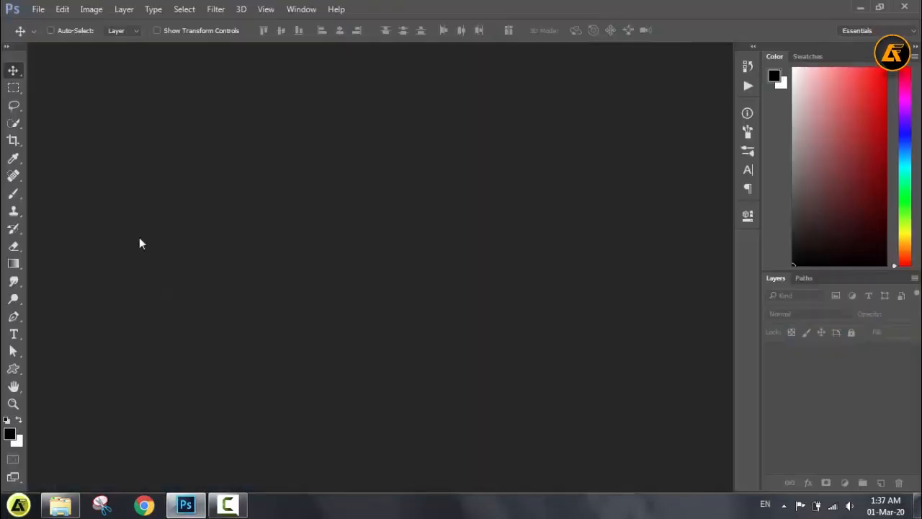
left_click(37, 11)
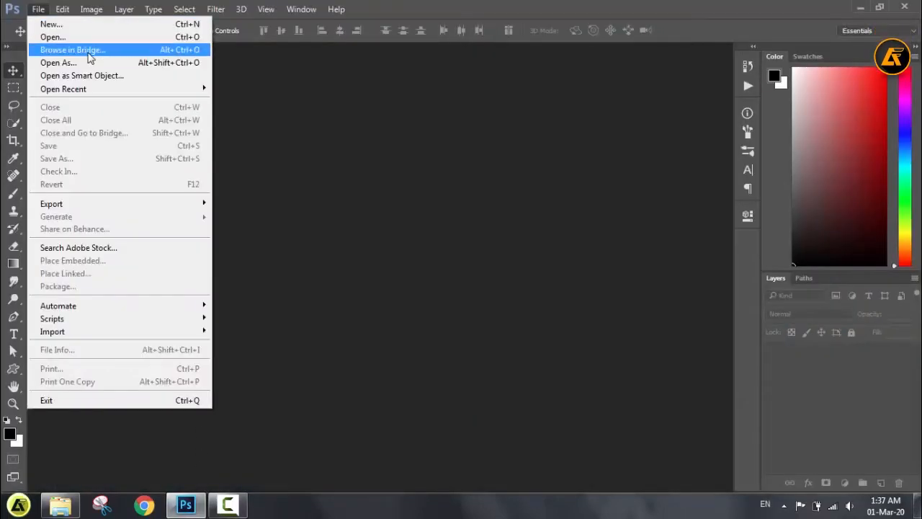
left_click(90, 29)
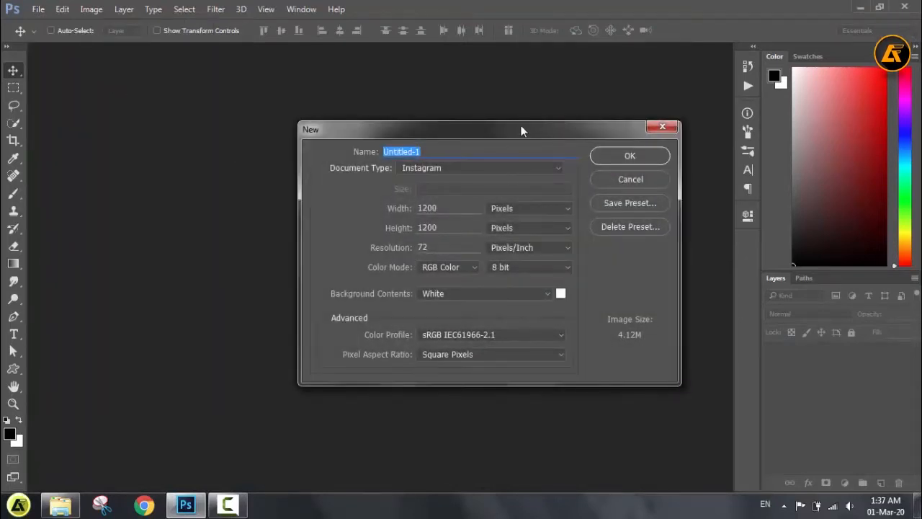
left_click_drag(517, 123, 466, 96)
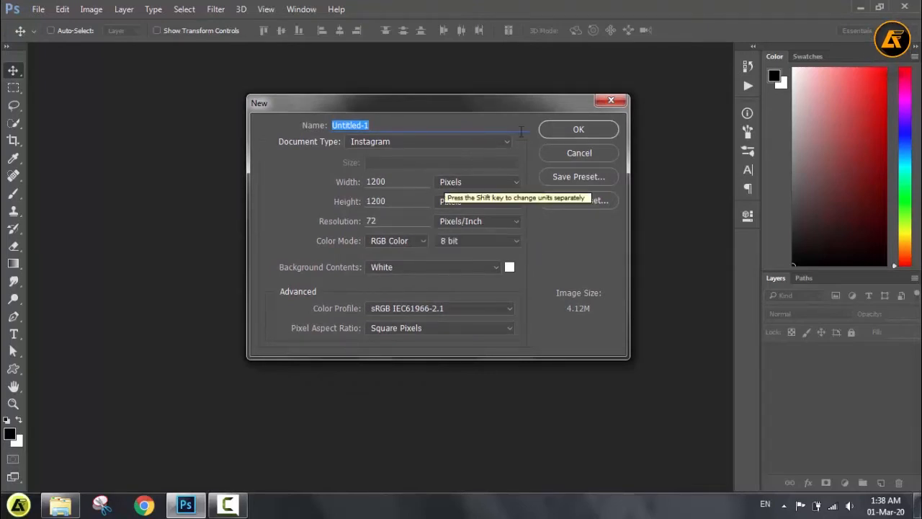
left_click(559, 129)
scroll(500, 185, "down", 2)
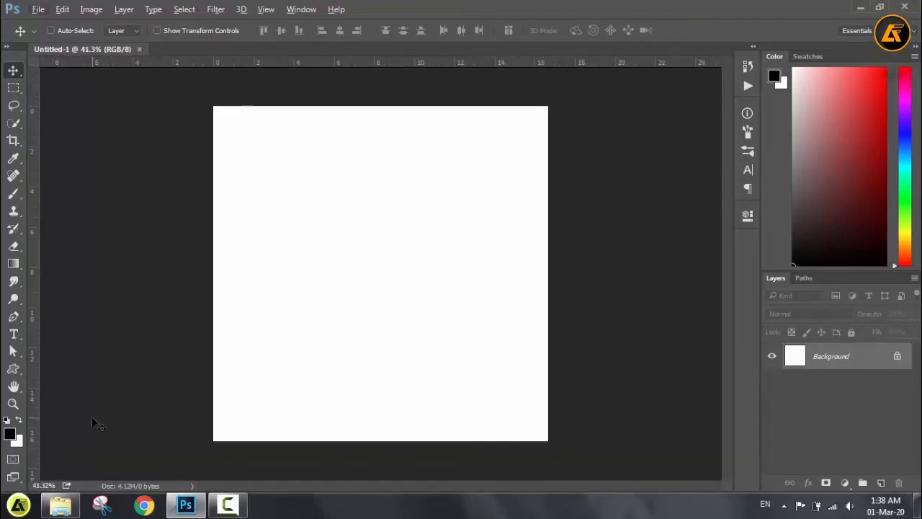
Step: Open the cracked-soil image dan-gold-663291-unsplash.jpg from the TEKSTUR folder in Photoshop
left_click(65, 506)
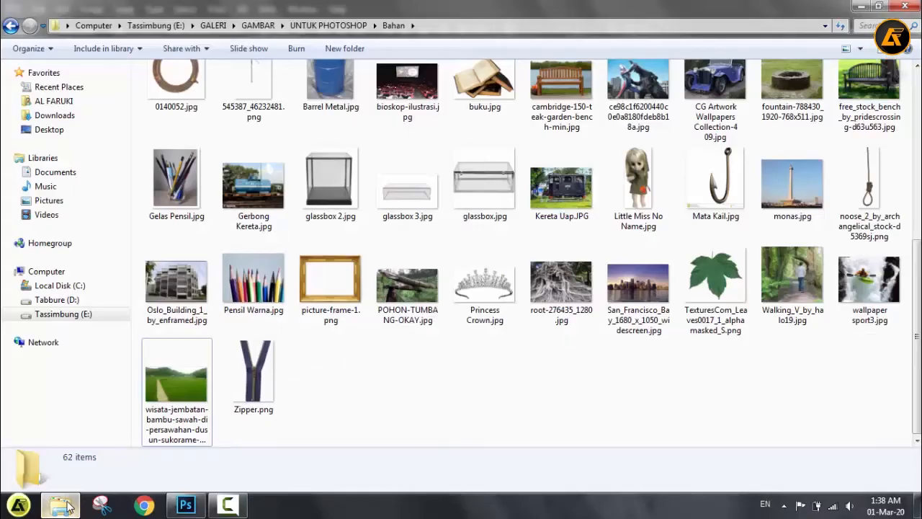
scroll(401, 386, "up", 4)
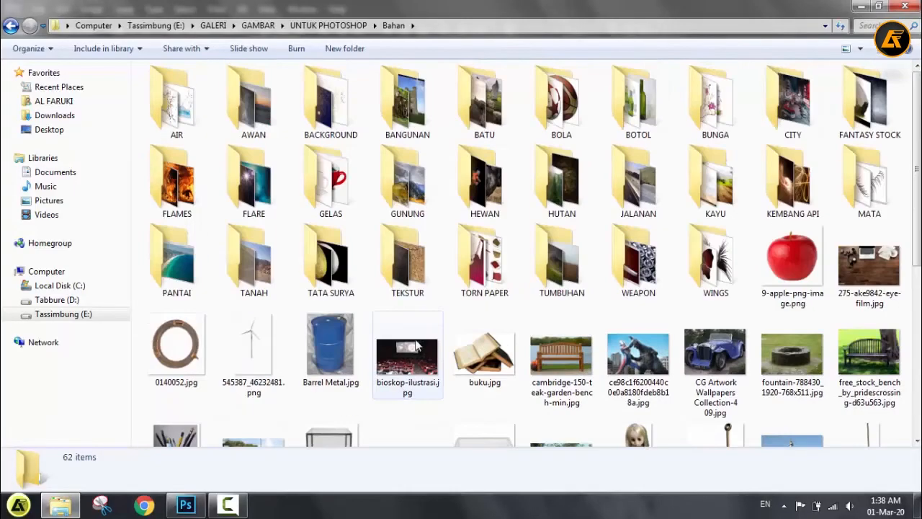
double_click(416, 273)
left_click_drag(413, 199, 317, 53)
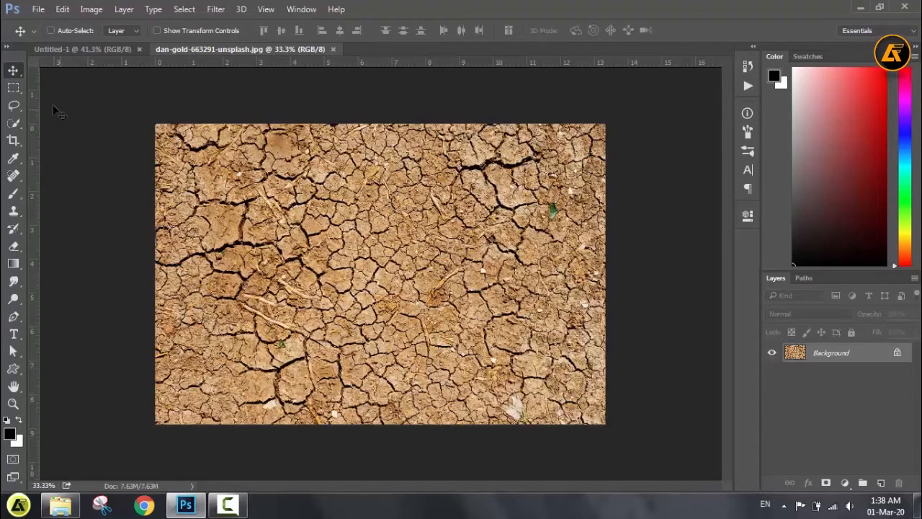
Step: Make a large circular selection around the middle of the cracked-soil image with the Elliptical Marquee tool
left_click(13, 87)
left_click(43, 101)
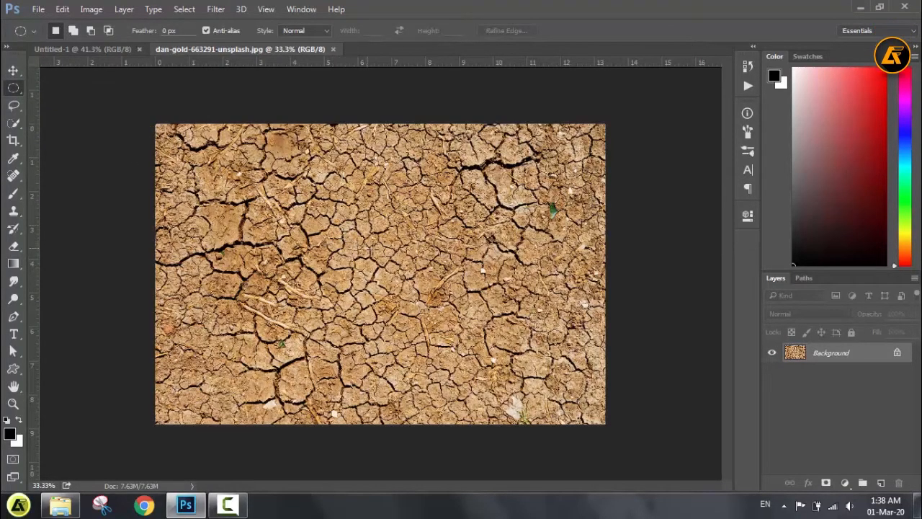
left_click_drag(389, 266, 537, 369)
left_click_drag(421, 235, 426, 255)
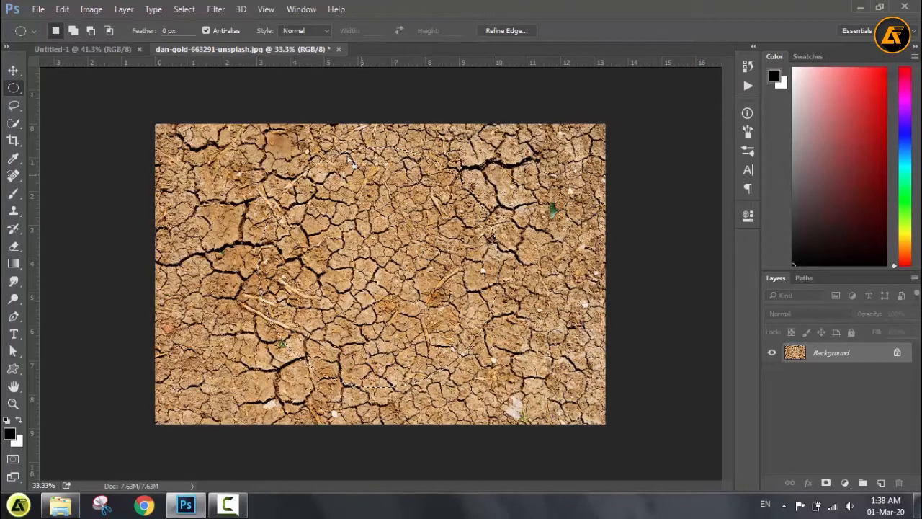
Step: Apply the Spherize filter to the circular selection with an amount of 100% in Normal mode
left_click(216, 9)
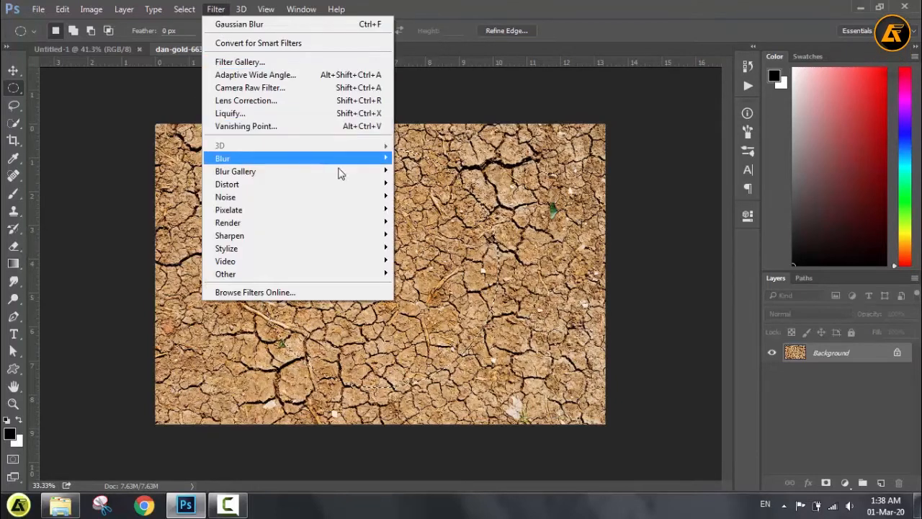
mouse_move(362, 185)
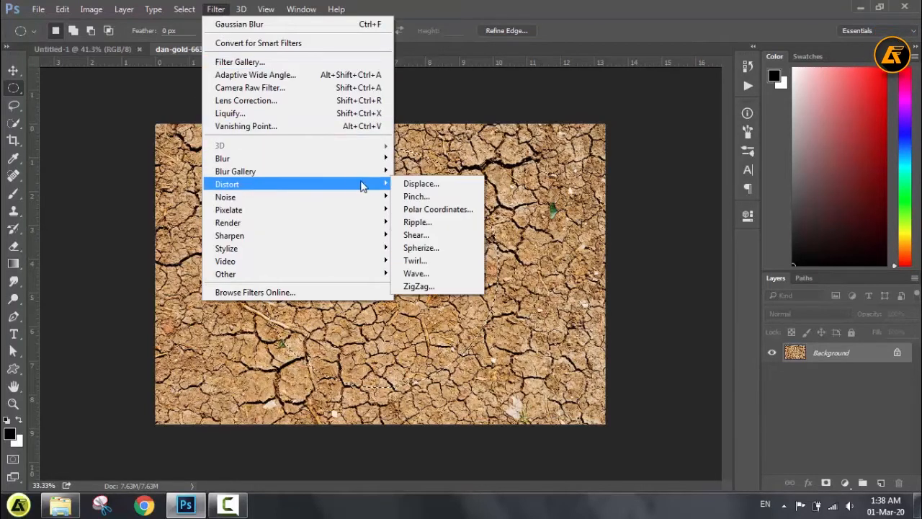
left_click(419, 248)
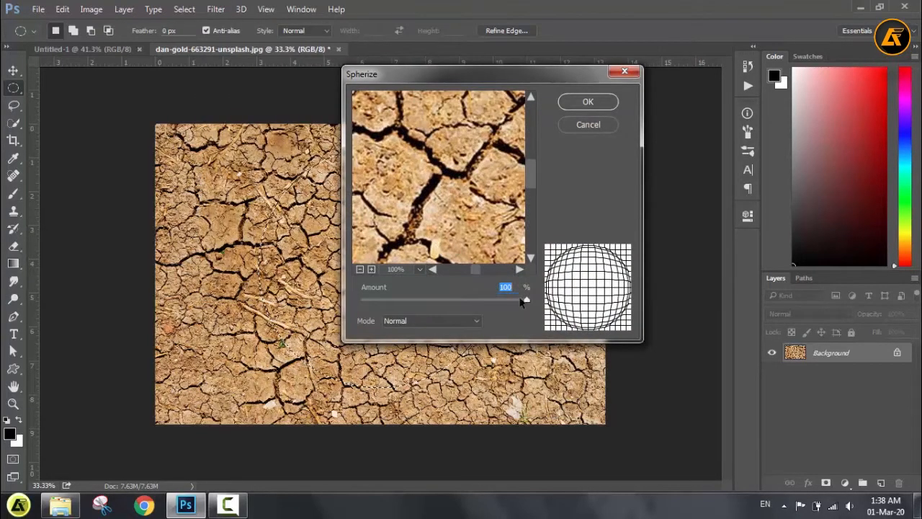
mouse_move(526, 300)
left_mouse_down()
mouse_move(498, 301)
mouse_move(539, 301)
left_mouse_up()
left_click(468, 322)
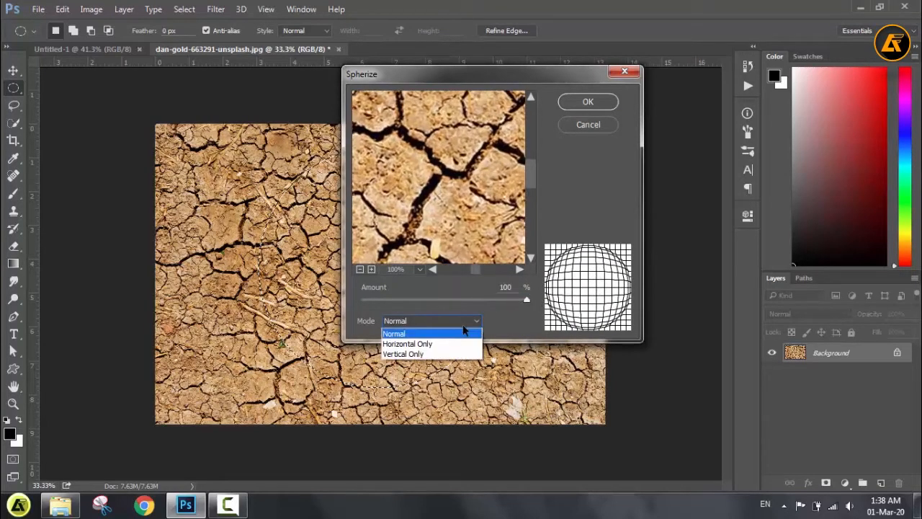
left_click(490, 318)
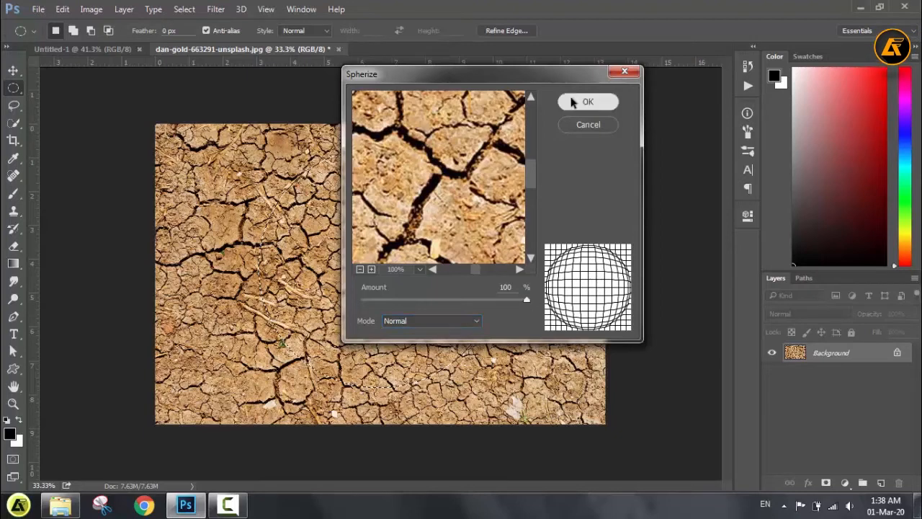
left_click(571, 97)
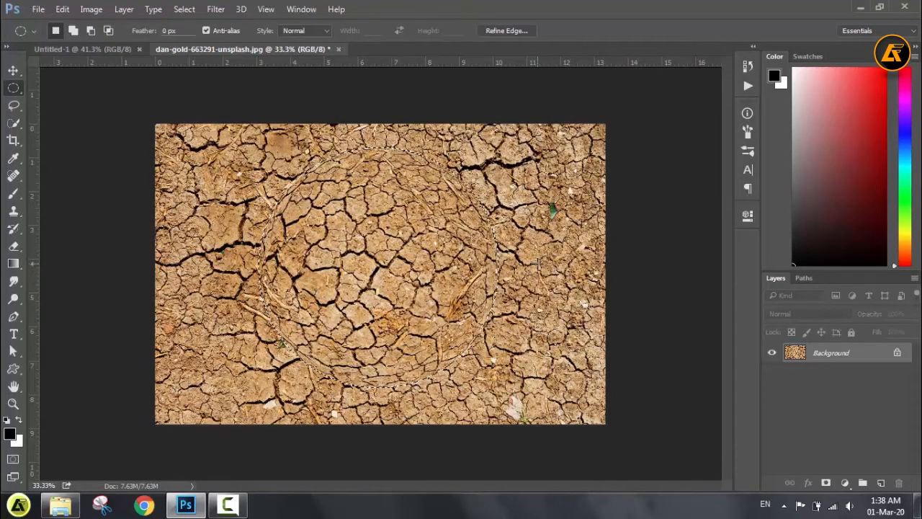
Step: Copy the spherized circle onto its own layer with the Background hidden, and bring it into the Untitled-1 document
key("ctrl+j")
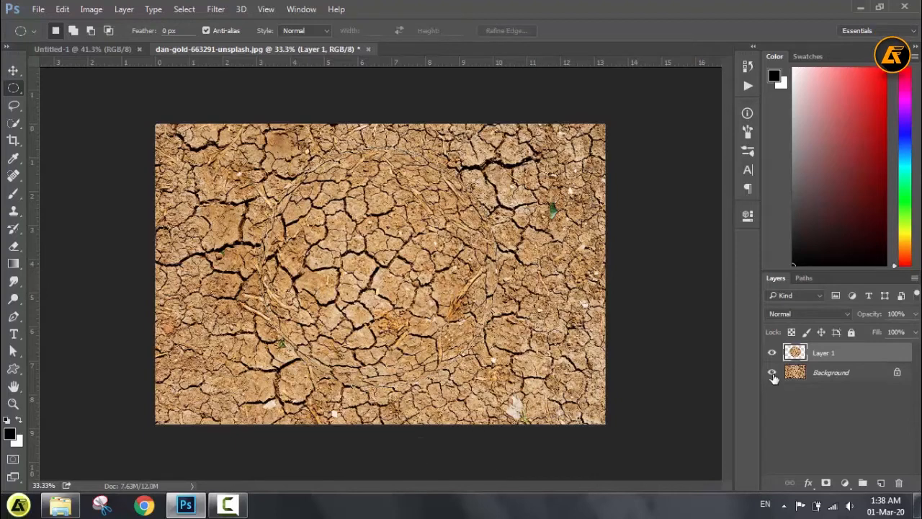
left_click(772, 372)
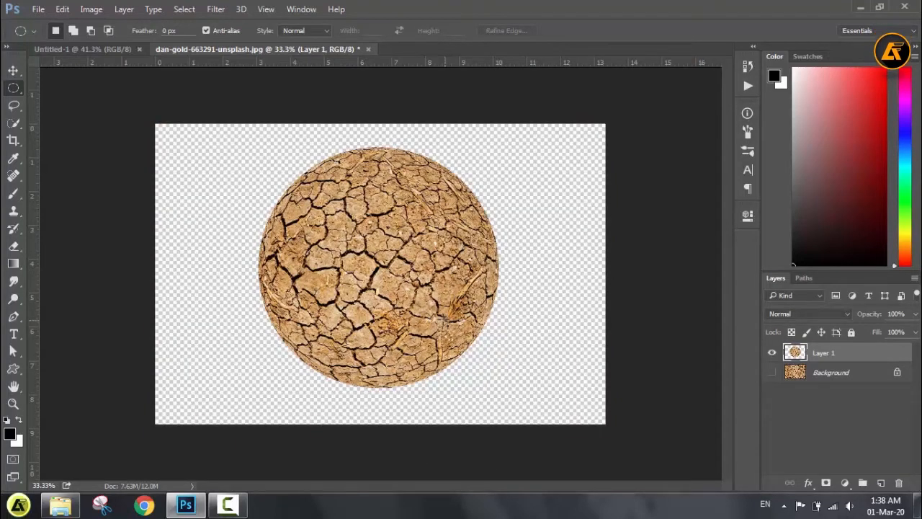
key("v")
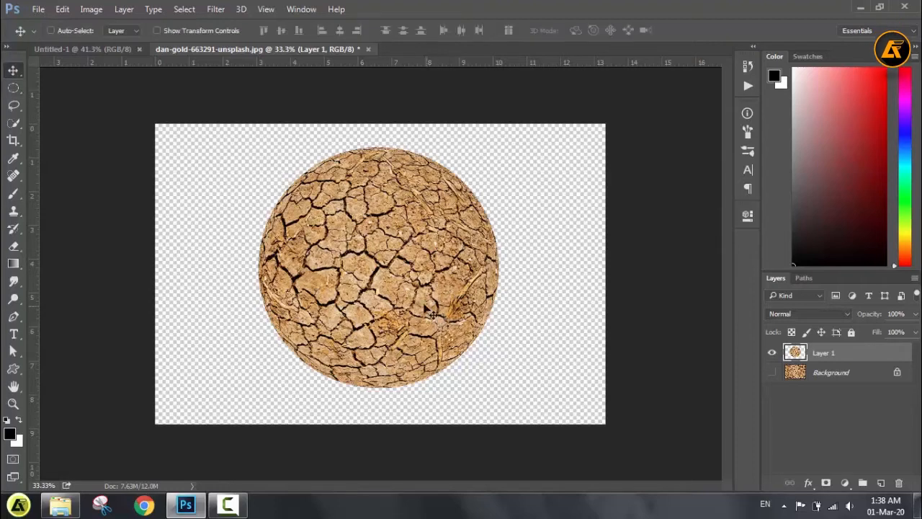
left_click_drag(361, 267, 430, 295)
Step: Scale the cracked-soil ball proportionally to about 44% around its center
key("ctrl+t")
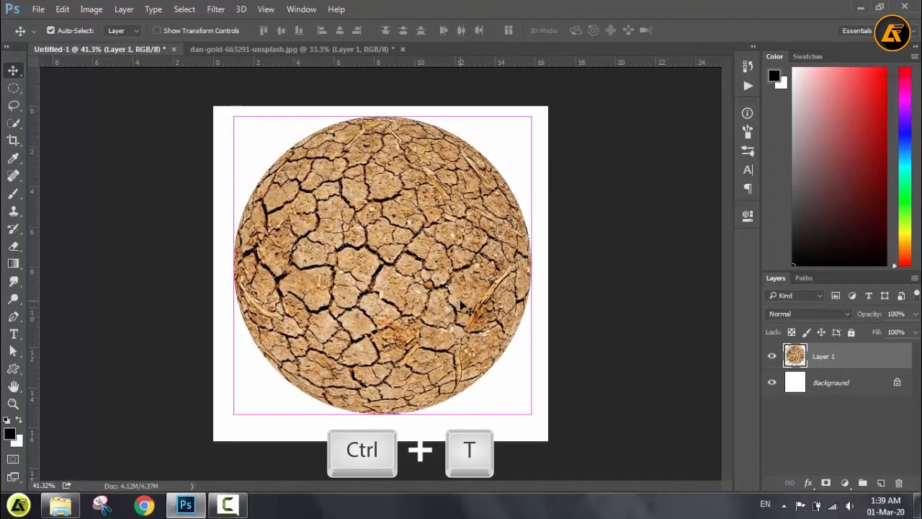
left_click_drag(534, 414, 449, 331)
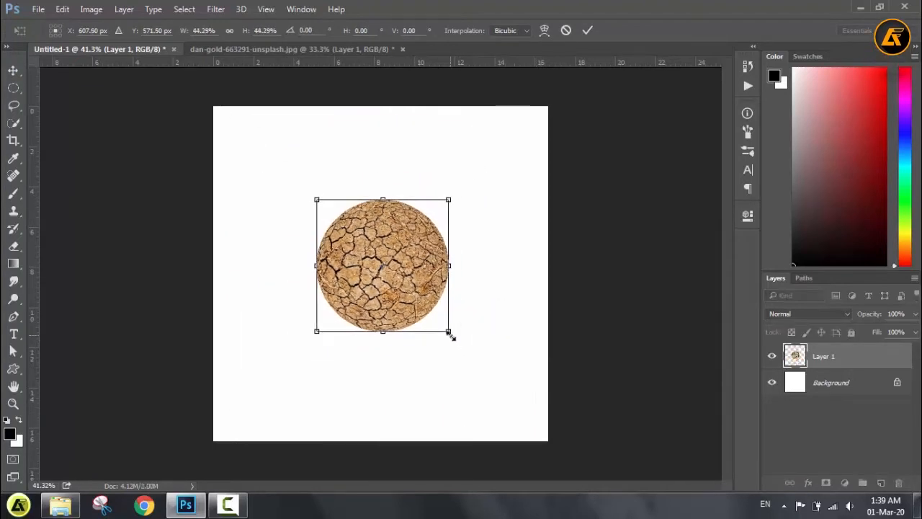
left_click(594, 29)
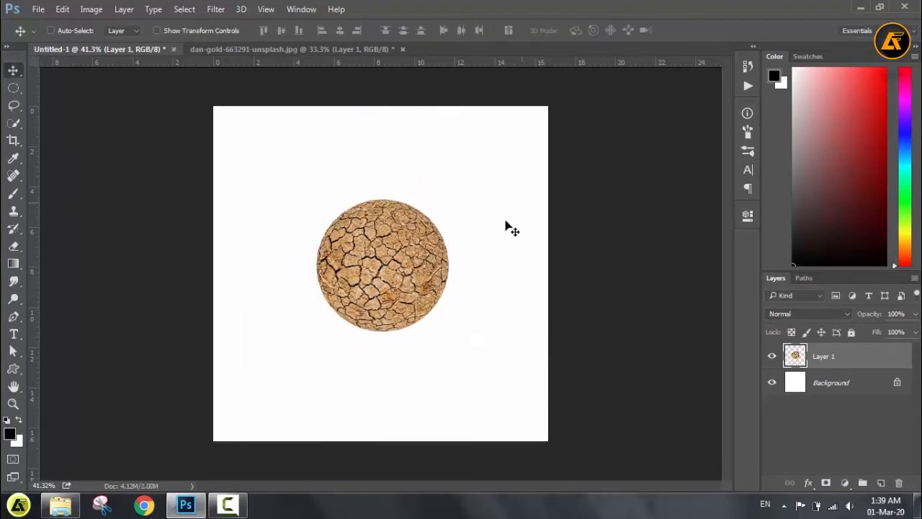
Step: Add a new empty layer between the Background and the ball layer
key("ctrl+plus")
key("ctrl+plus")
key("ctrl+0")
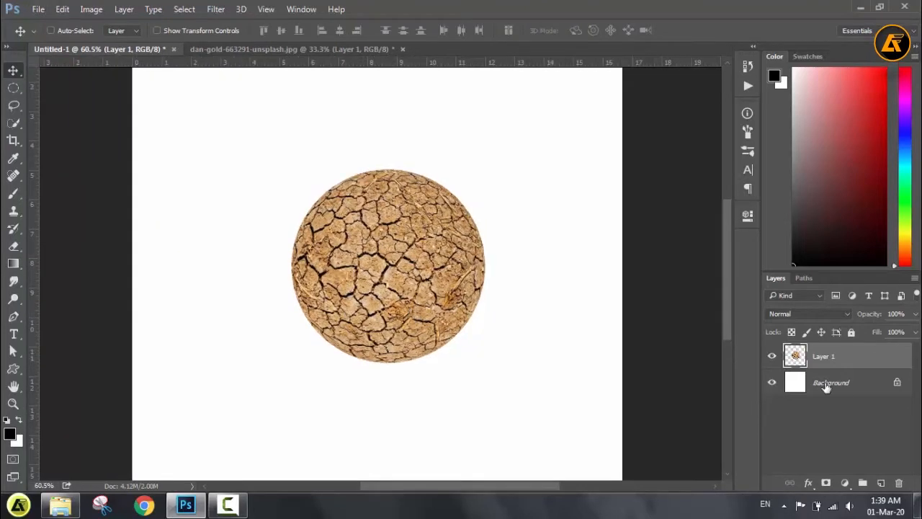
left_click(859, 387)
left_click(882, 482)
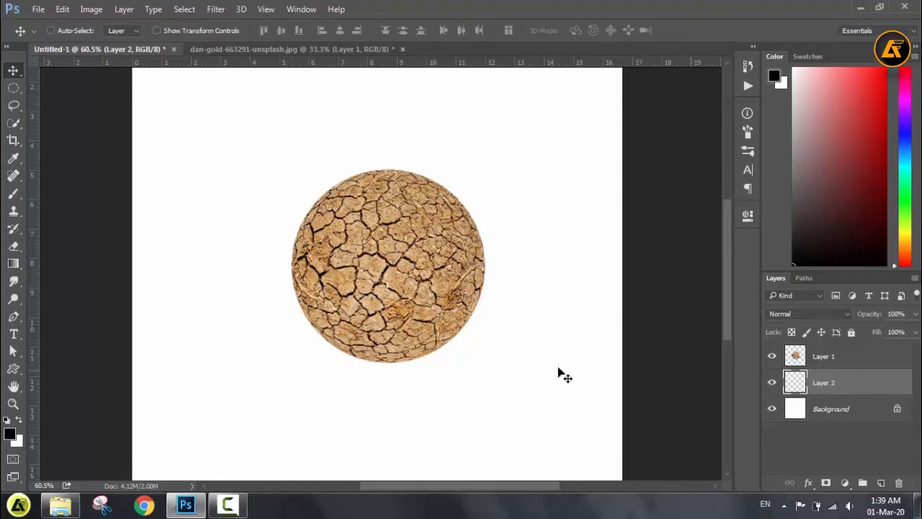
Step: Set up the Brush tool with a soft round tip, 0% hardness, 510 px size and black as the foreground color
left_click(10, 195)
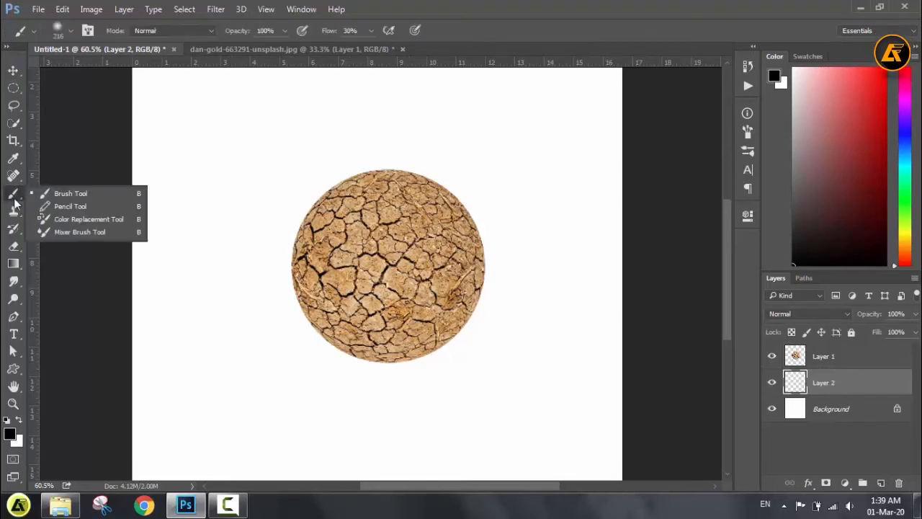
left_click(46, 195)
right_click(297, 267)
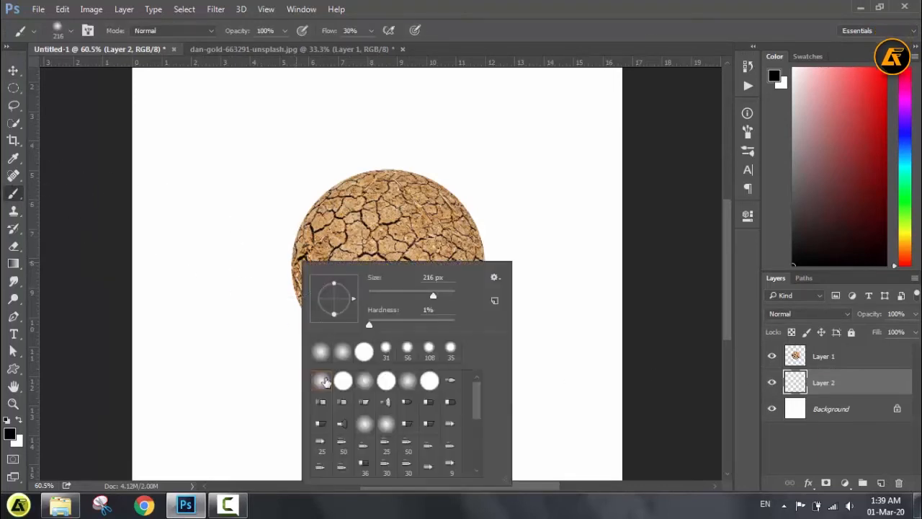
left_click(322, 380)
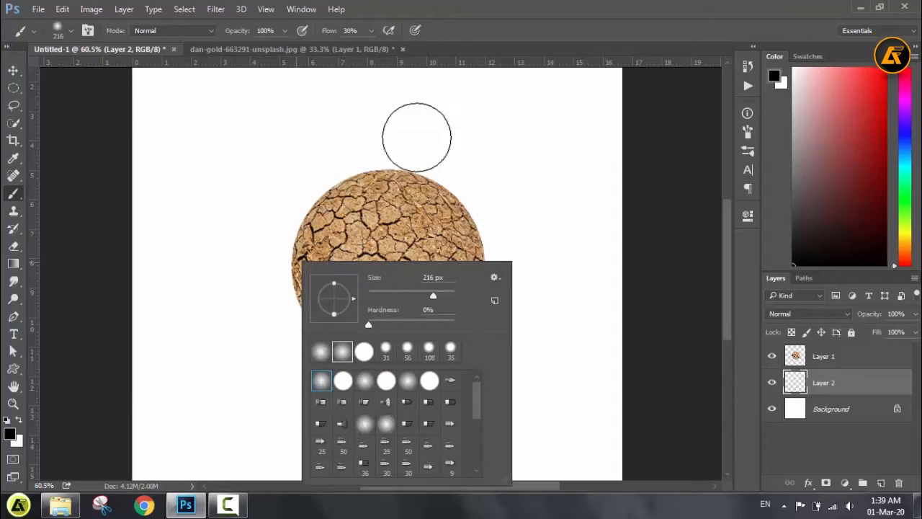
left_click(462, 8)
left_click_drag(288, 257, 357, 269)
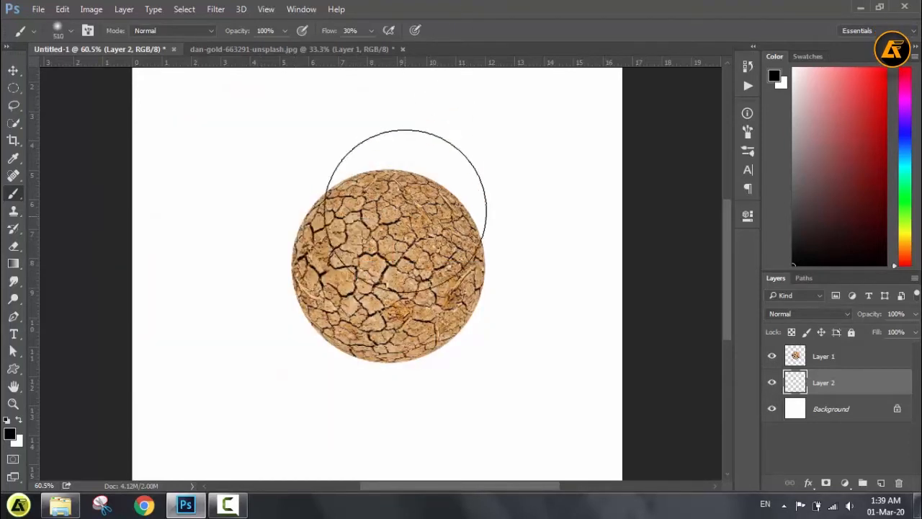
left_click(10, 433)
left_click_drag(43, 257, 30, 270)
left_click(344, 84)
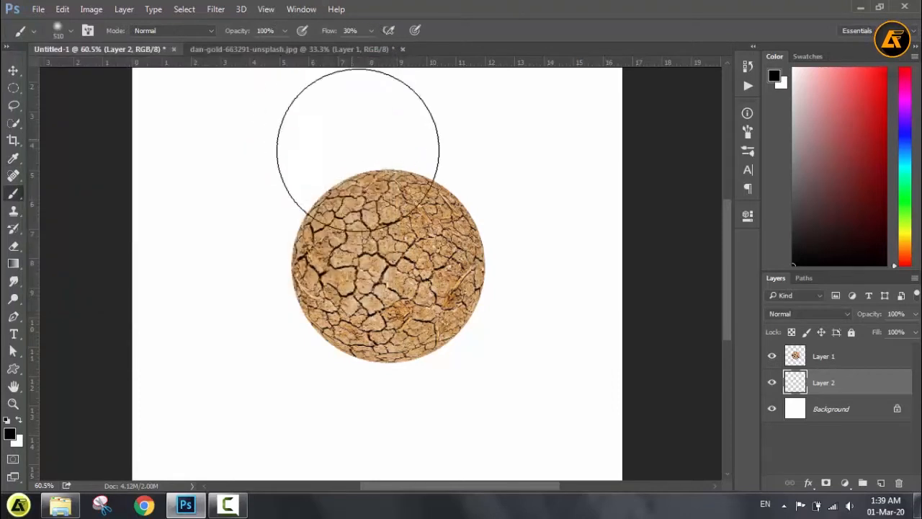
Step: Set the brush flow to 100% and paint one soft black dab behind the ball's upper-left part
left_click_drag(356, 209, 364, 216)
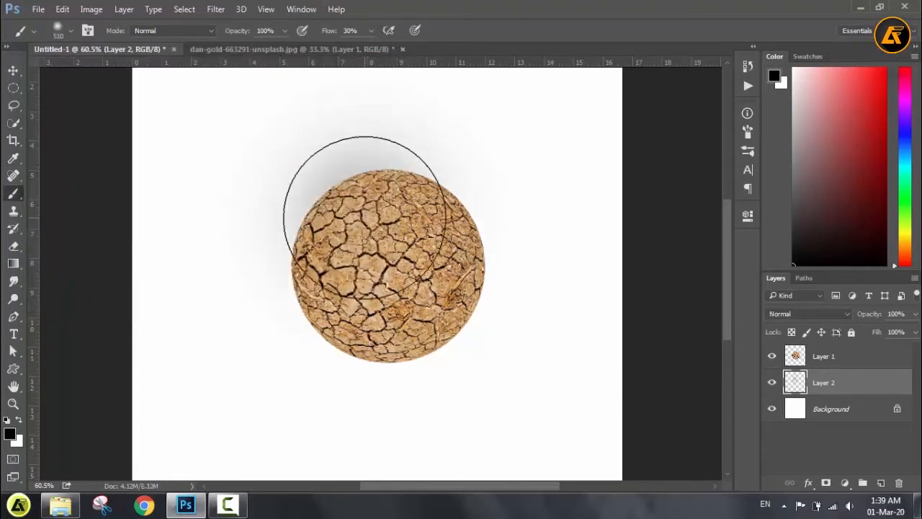
key("ctrl+z")
left_click(372, 30)
left_click_drag(372, 48, 426, 52)
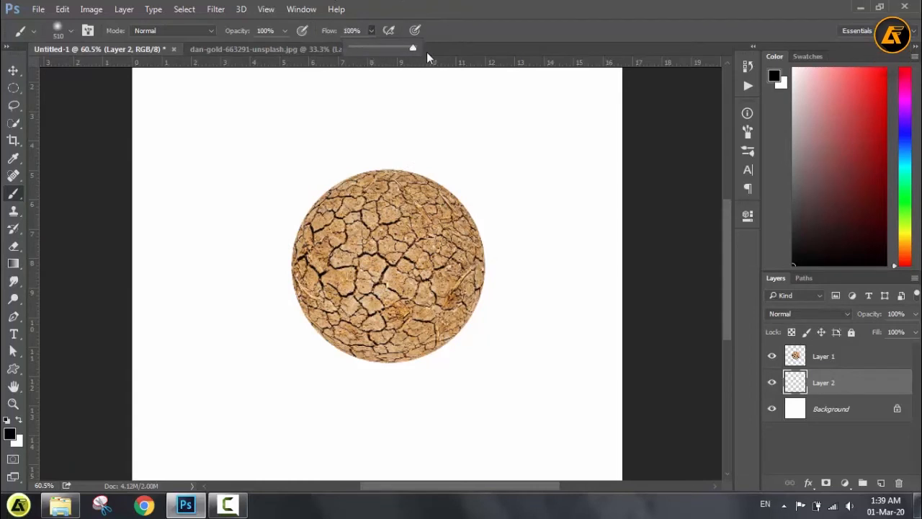
left_click(348, 242)
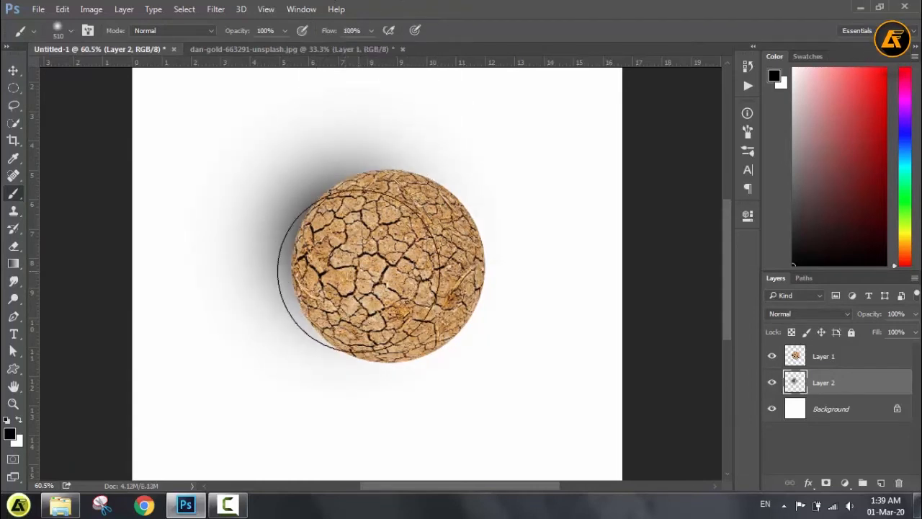
Step: Move the soft black shadow about 1.4 in right and 3.8 in down, centering it under the ball
left_click(13, 69)
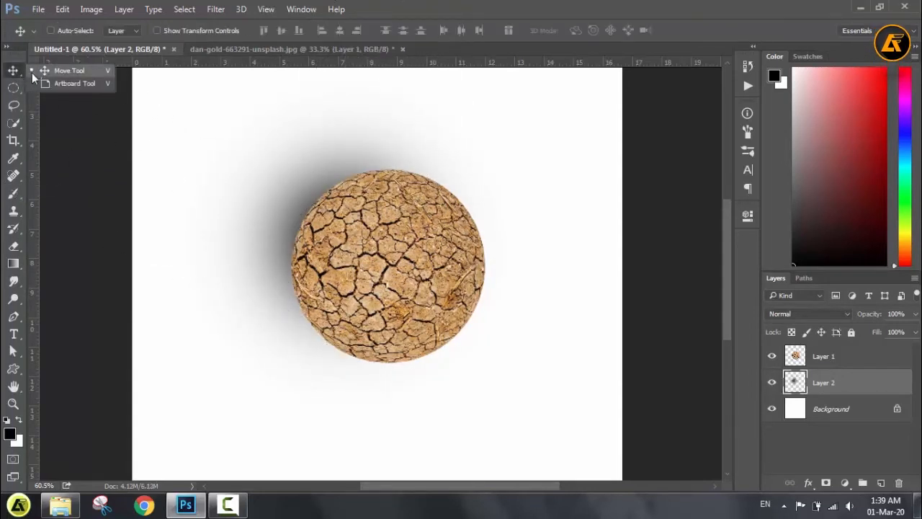
left_click_drag(283, 240, 323, 351)
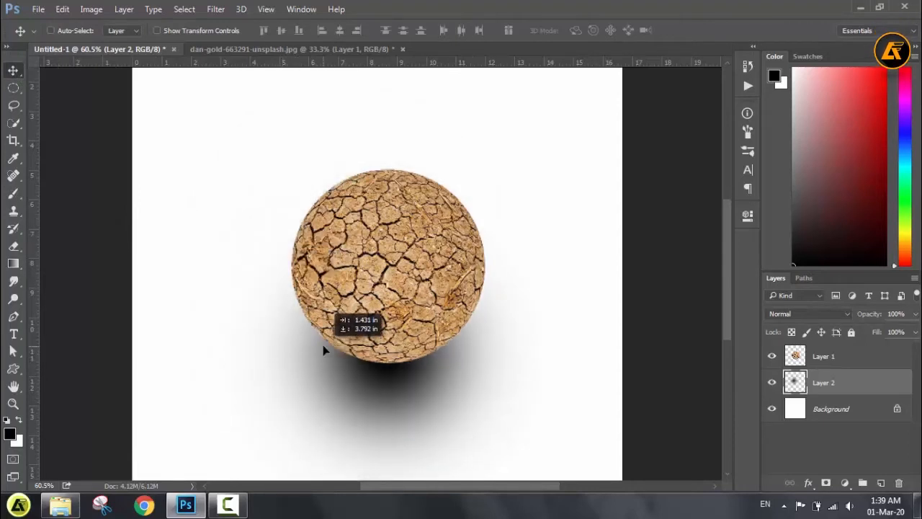
left_click_drag(324, 350, 323, 348)
Step: Transform the shadow into a flat ellipse, 108.84% wide and 28.05% high, and place it directly beneath the ball
key("ctrl+t")
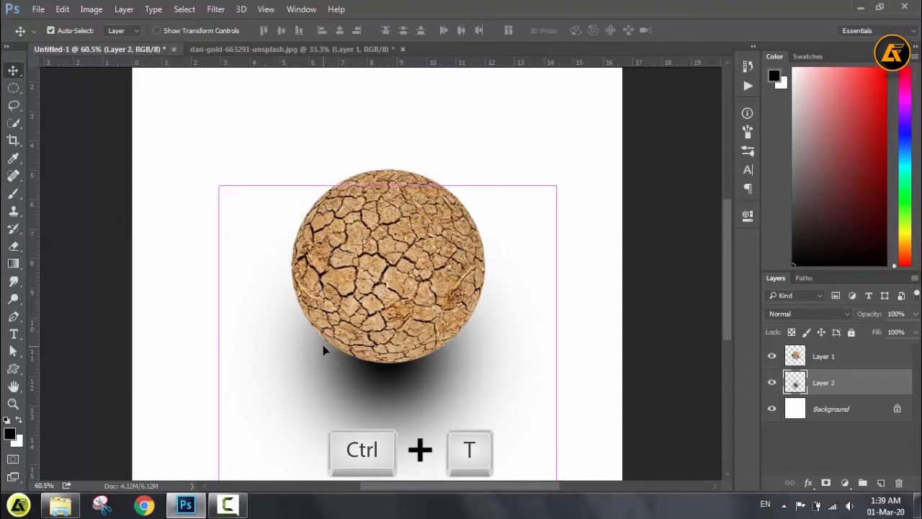
scroll(343, 346, "down", 2)
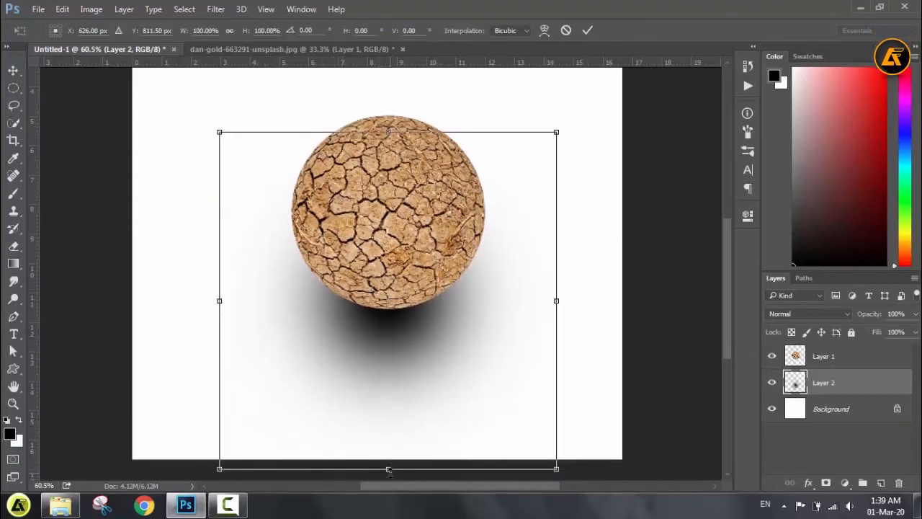
left_click_drag(389, 467, 389, 422)
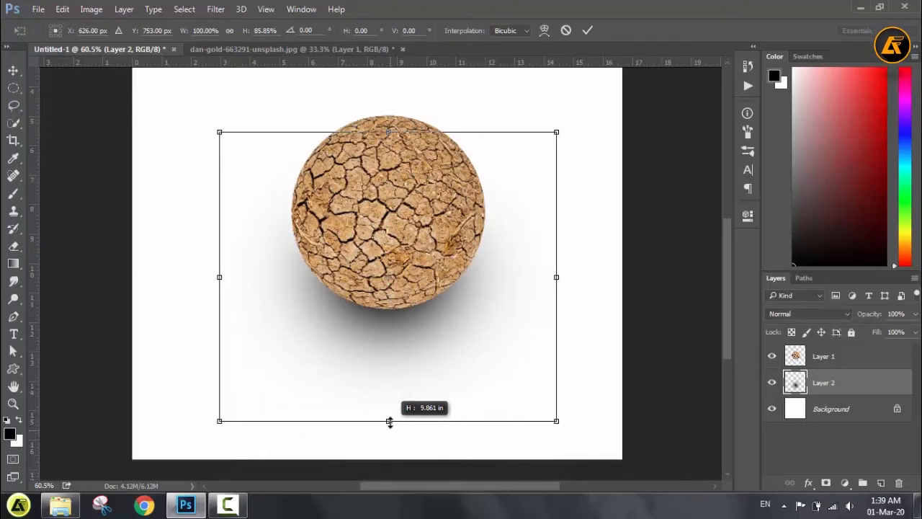
left_click_drag(390, 422, 389, 417)
left_click_drag(389, 132, 376, 327)
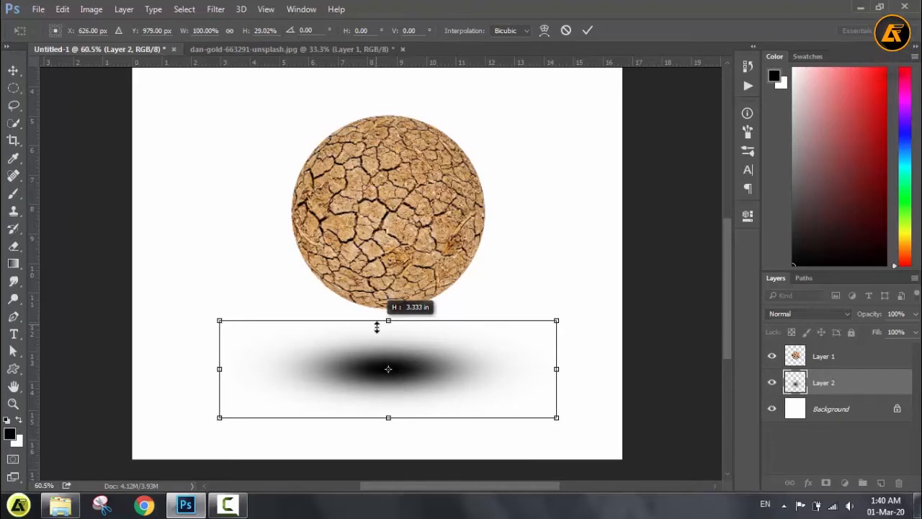
left_click_drag(377, 328, 376, 331)
left_click_drag(411, 376, 416, 310)
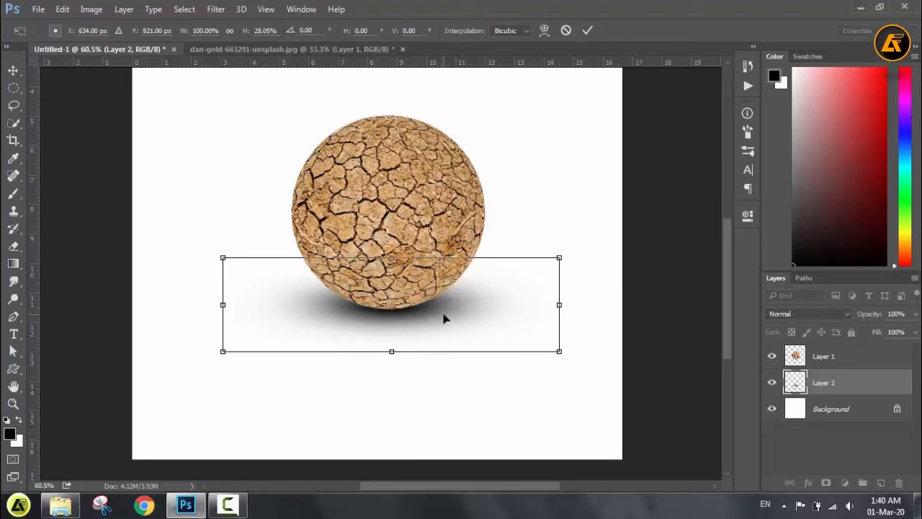
left_click_drag(559, 304, 574, 305)
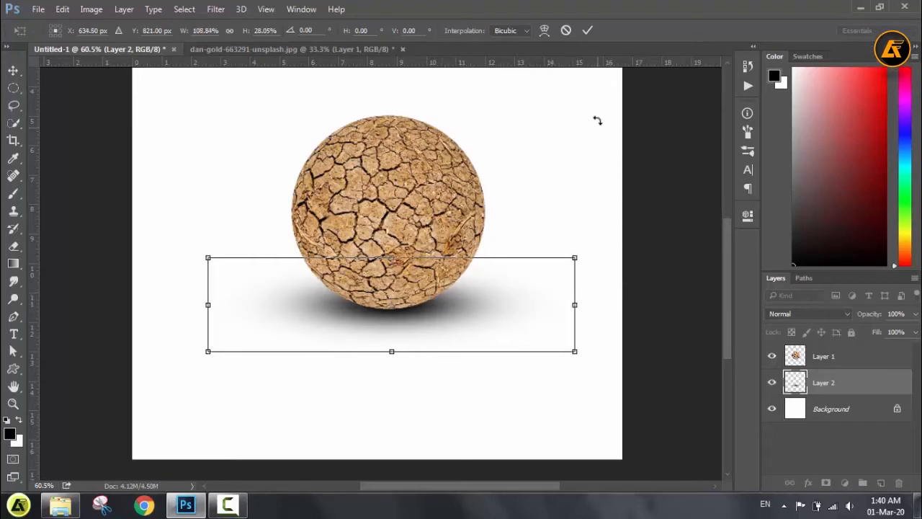
left_click(588, 30)
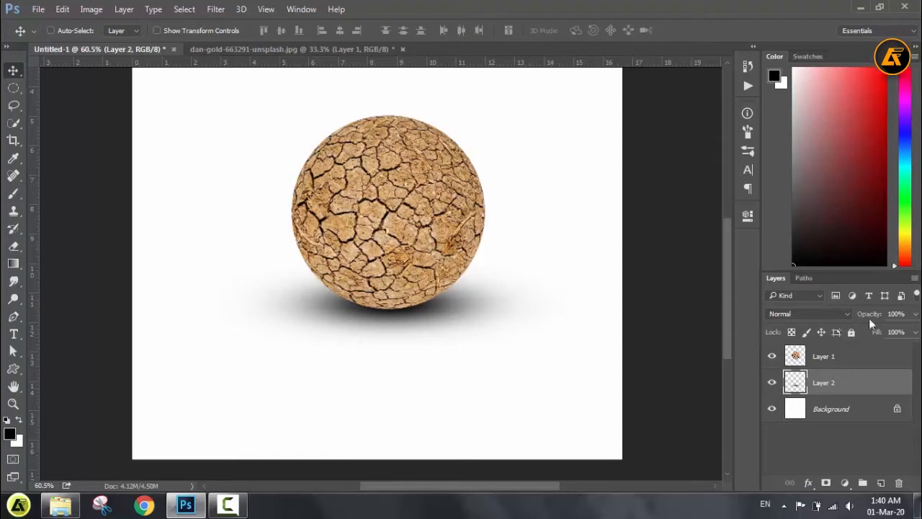
Step: Lower the opacity of the shadow layer to 79%
left_click(915, 314)
left_click_drag(903, 331, 900, 330)
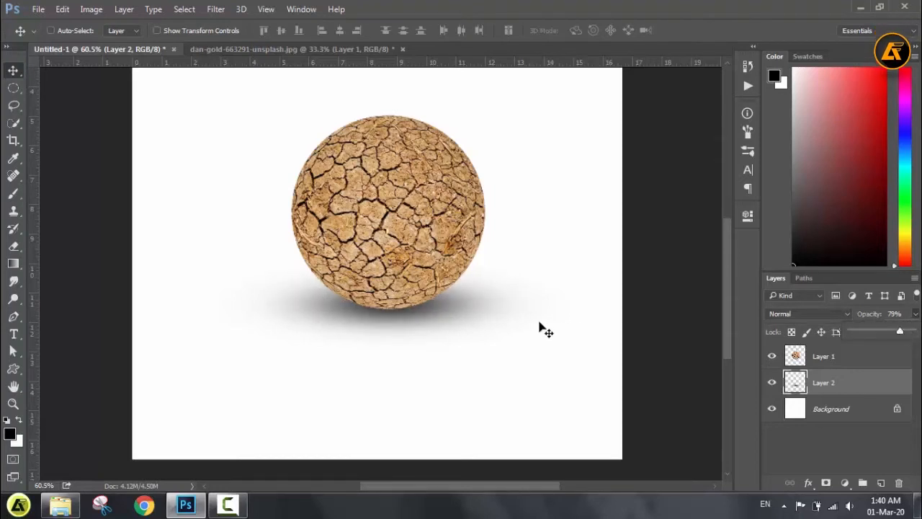
key("ctrl+minus")
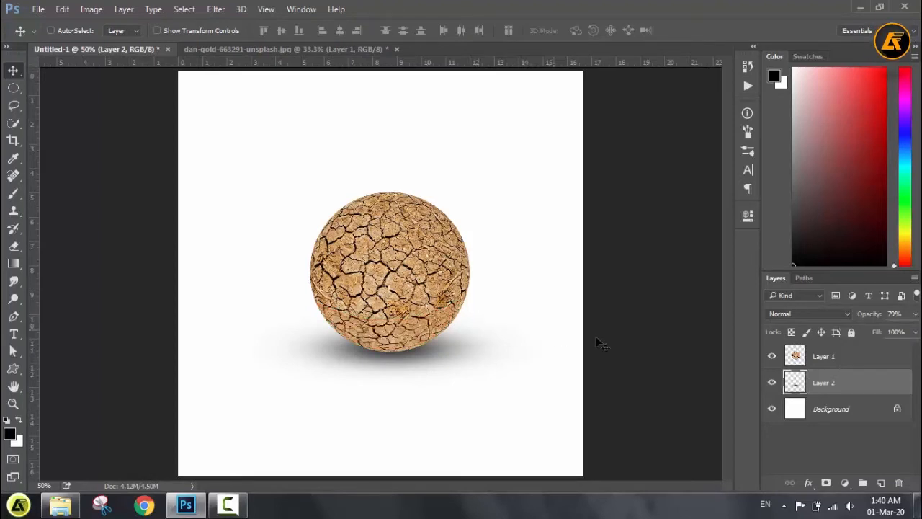
Step: Add a Brightness/Contrast adjustment with brightness -95 and contrast 28 above the ball layer and clip it to the ball
left_click(829, 366)
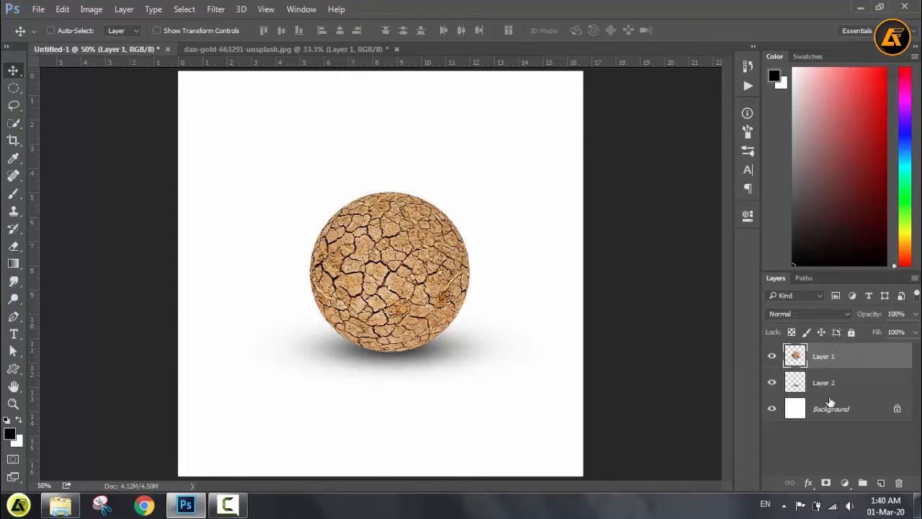
left_click(846, 481)
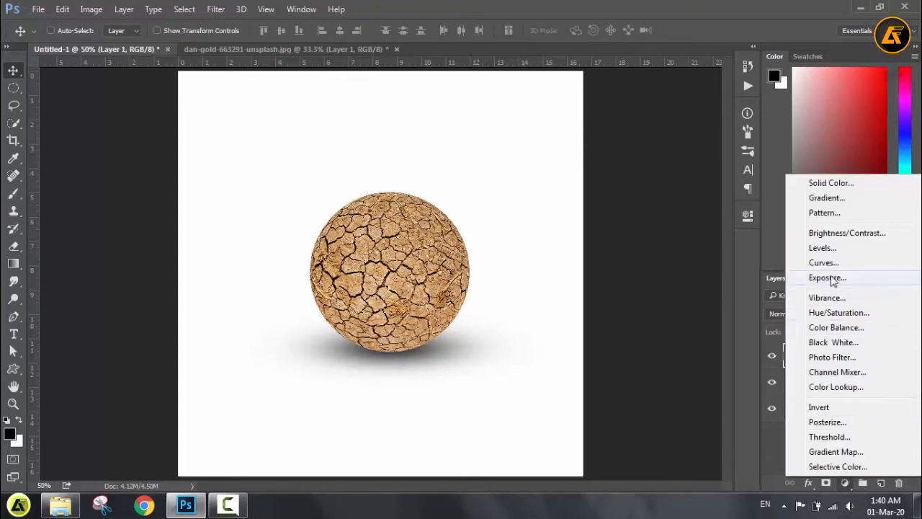
left_click(827, 234)
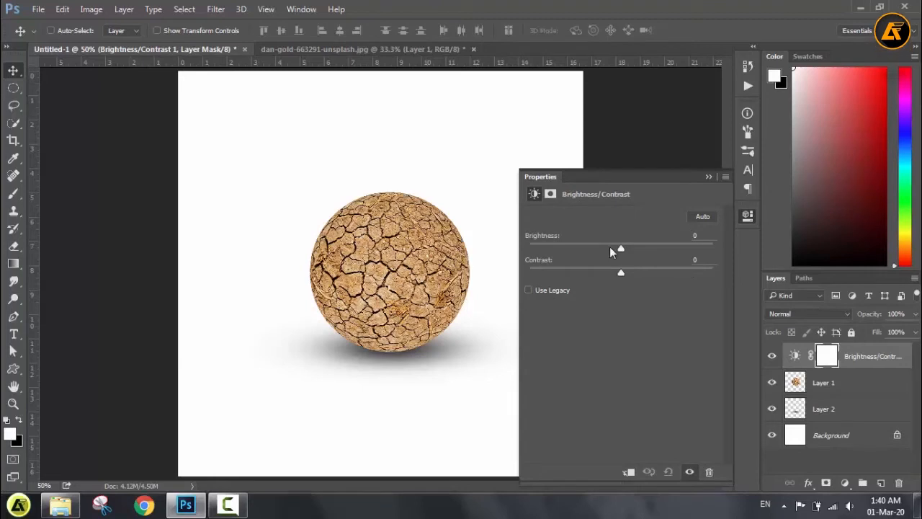
left_click_drag(620, 250, 563, 250)
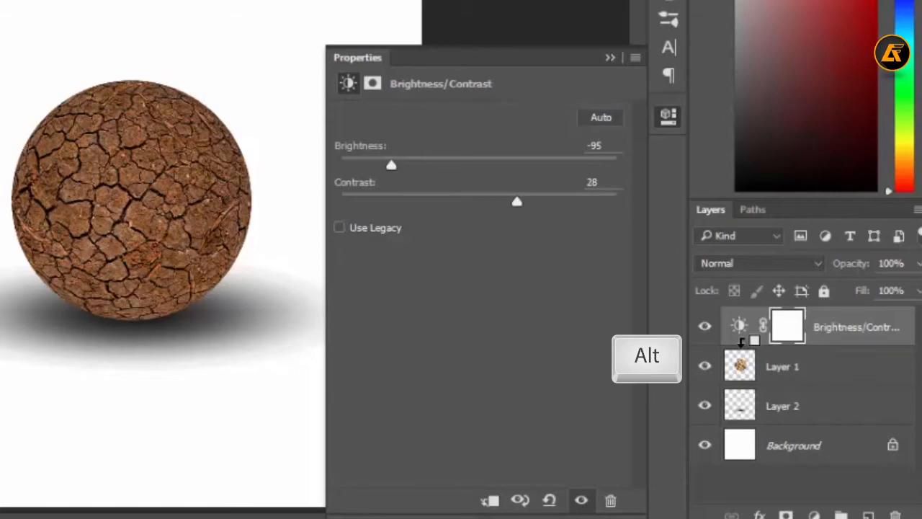
left_click(742, 342, "alt")
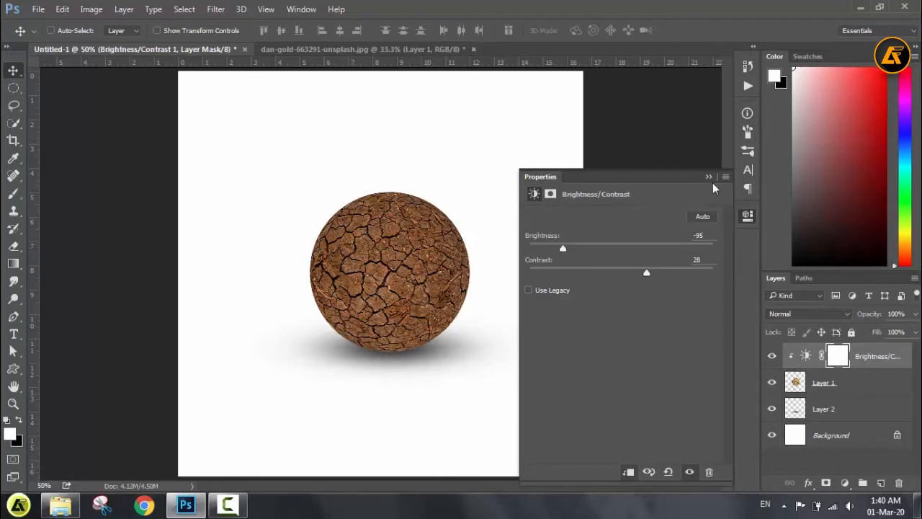
left_click(709, 177)
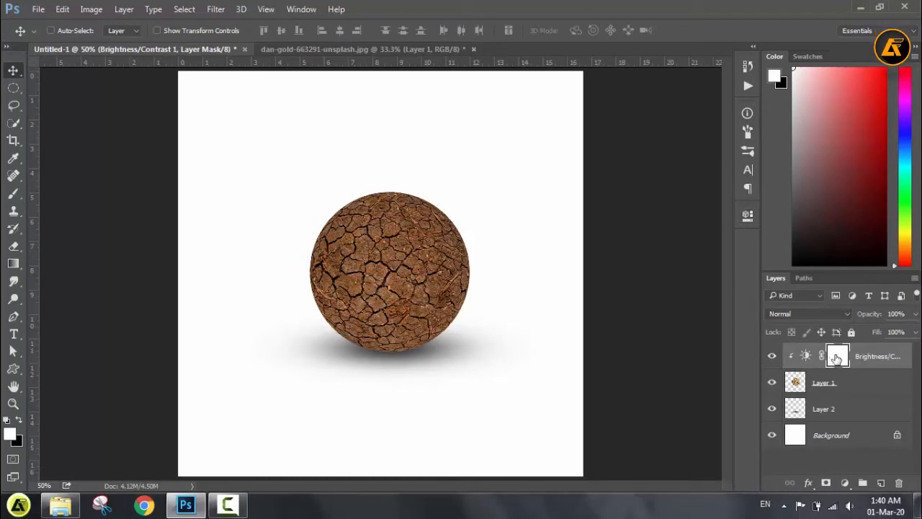
Step: Fill the Brightness/Contrast mask with black, and set up the Brush tool with white foreground and 30% flow
left_click(18, 421)
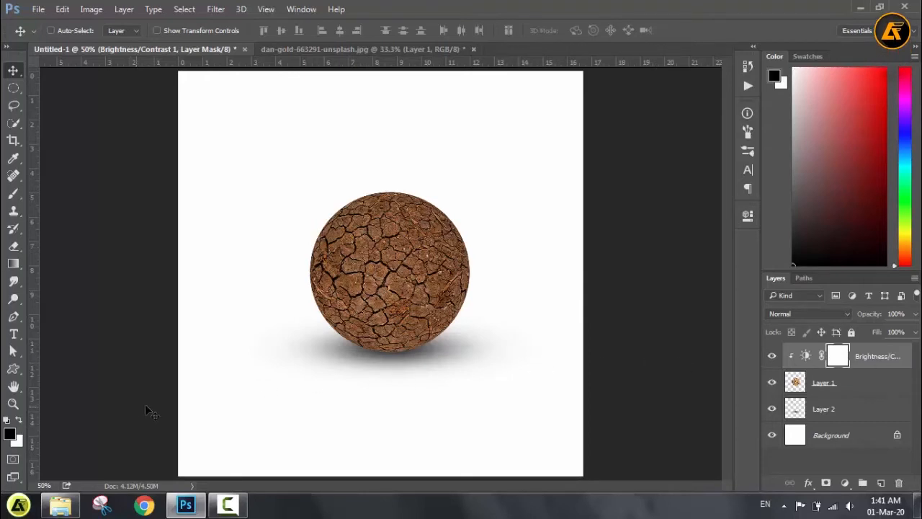
key("alt+Delete")
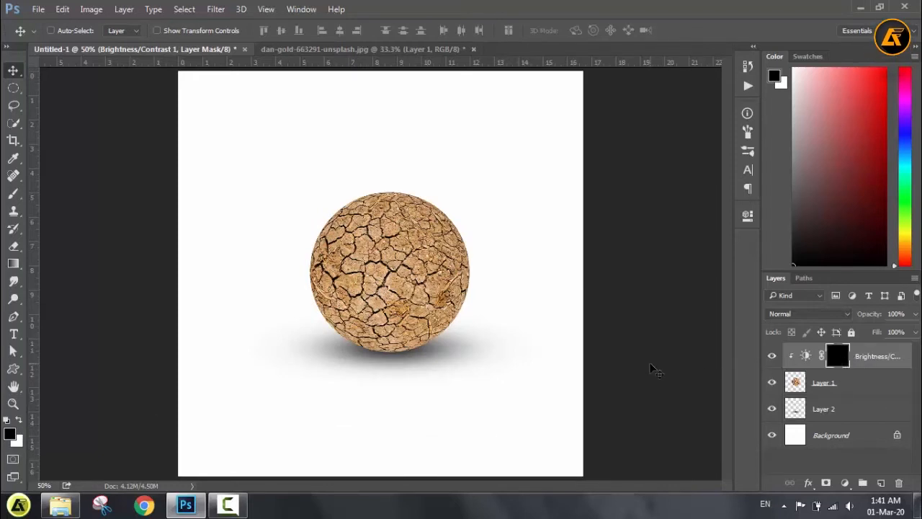
left_click(13, 196)
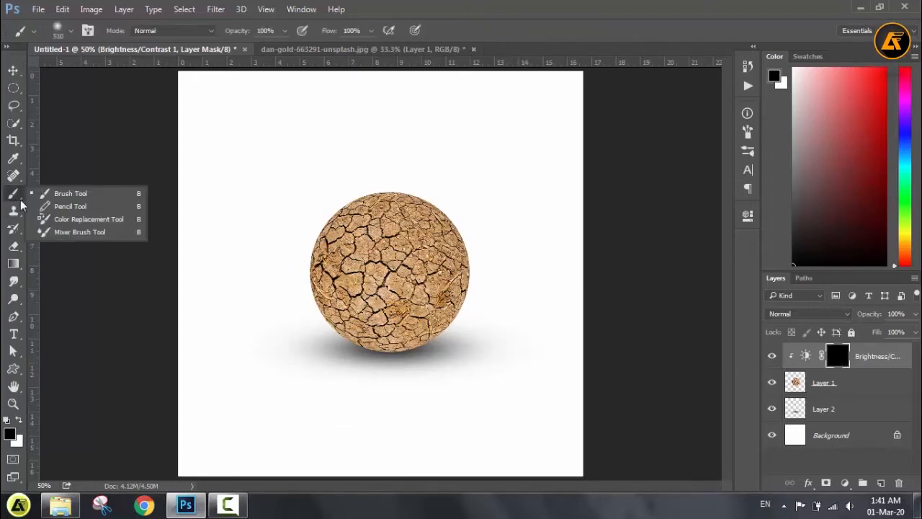
left_click(38, 197)
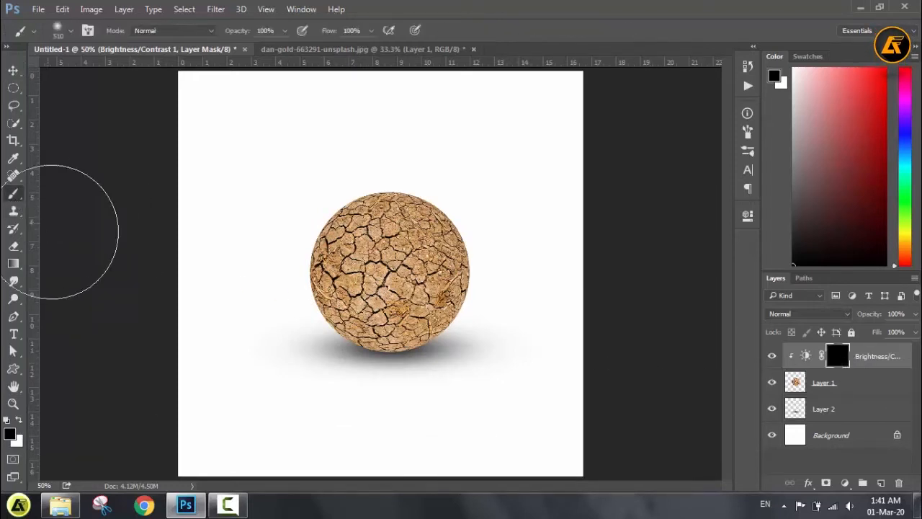
left_click(20, 421)
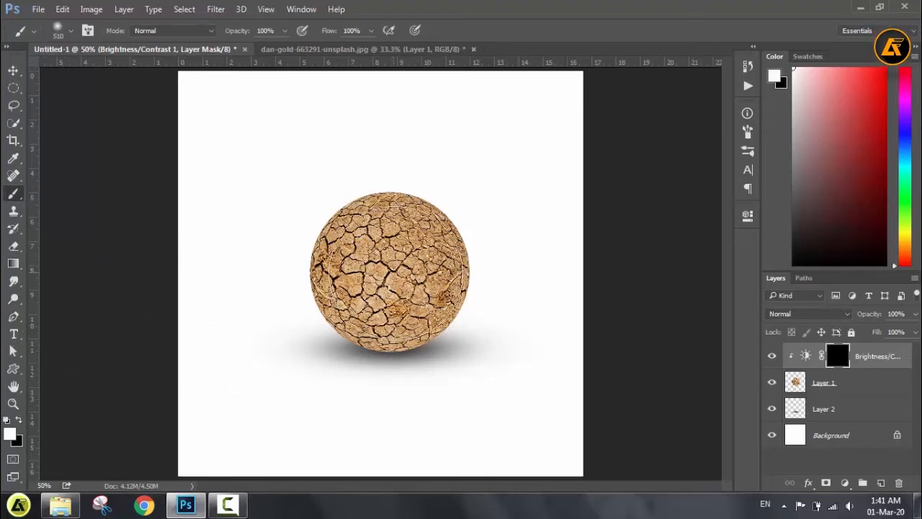
left_click(369, 32)
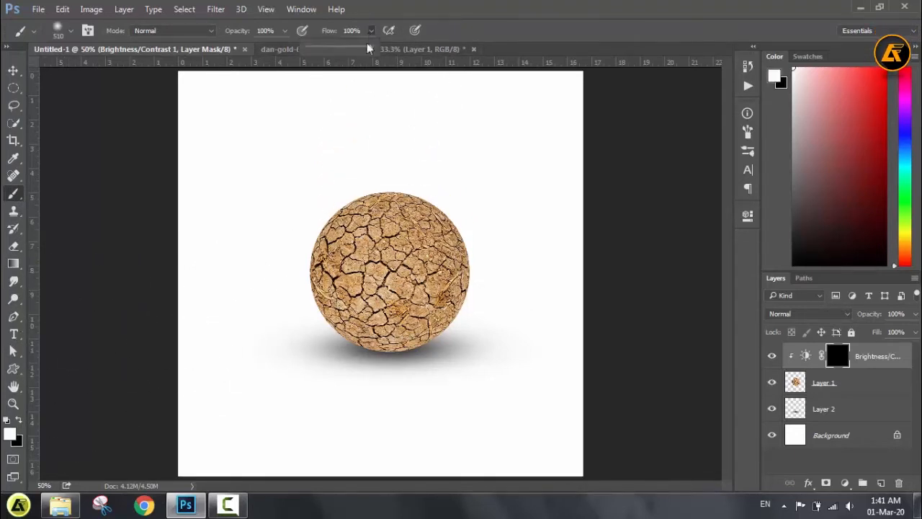
left_click(353, 31)
type("30")
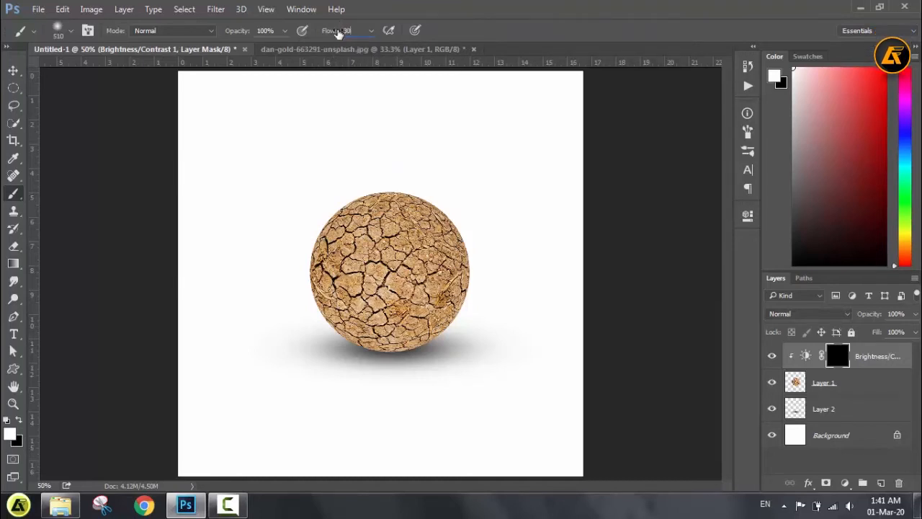
Step: Paint white on the adjustment mask over the ball's lower part with a 237 px soft brush to darken its underside
scroll(424, 374, "up", 3)
left_click_drag(428, 343, 364, 357)
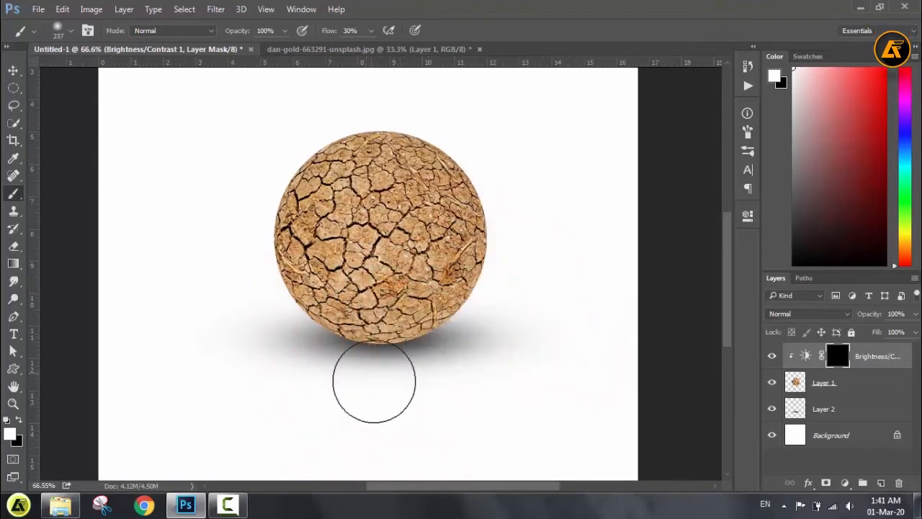
mouse_move(300, 366)
left_mouse_down()
mouse_move(392, 367)
mouse_move(331, 341)
mouse_move(419, 353)
mouse_move(407, 361)
mouse_move(360, 321)
mouse_move(289, 311)
mouse_move(464, 299)
left_mouse_up()
mouse_move(412, 282)
left_mouse_down()
mouse_move(338, 372)
mouse_move(510, 286)
mouse_move(319, 317)
left_mouse_up()
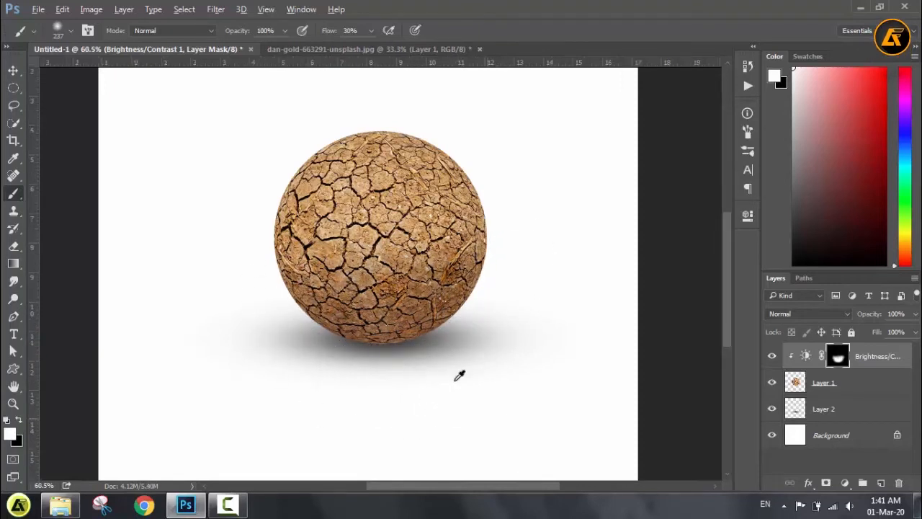
scroll(459, 375, "down", 3)
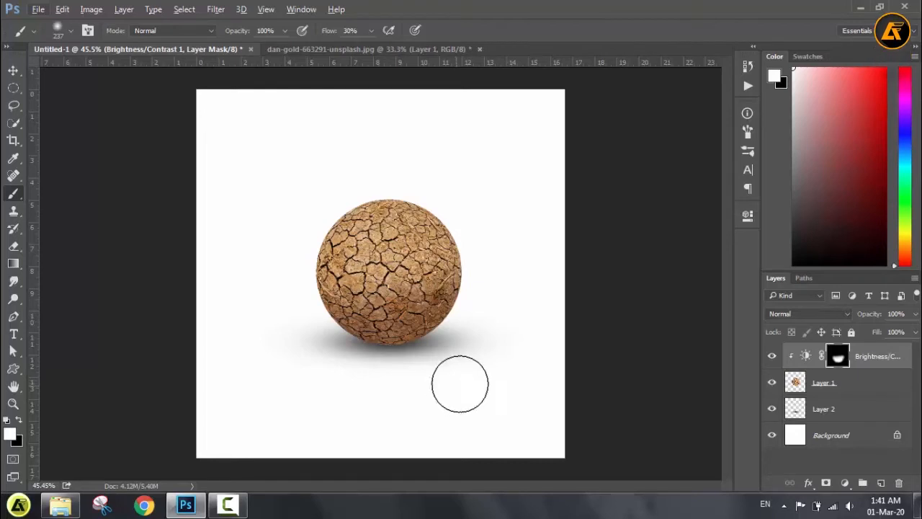
Step: Set the ball's Brightness/Contrast adjustment to brightness -90 and contrast 21
double_click(807, 359)
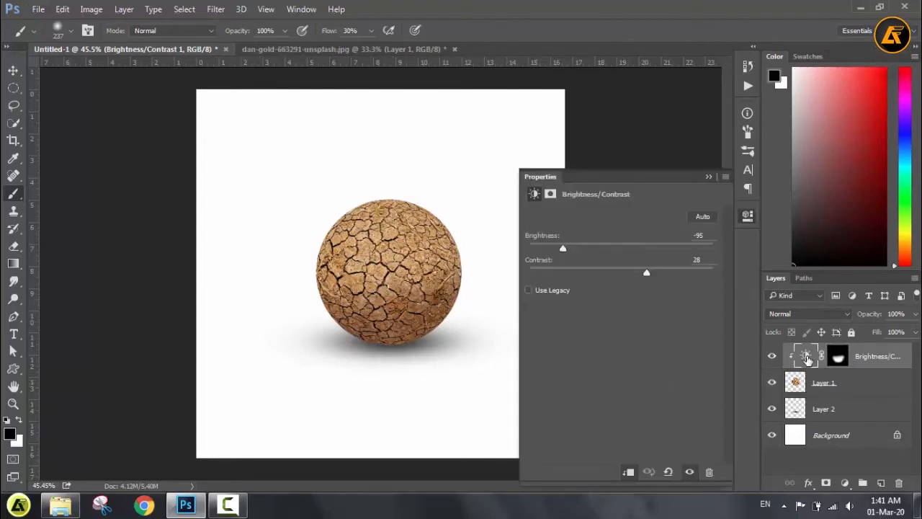
mouse_move(567, 249)
left_mouse_down()
mouse_move(585, 250)
mouse_move(555, 252)
mouse_move(566, 252)
left_mouse_up()
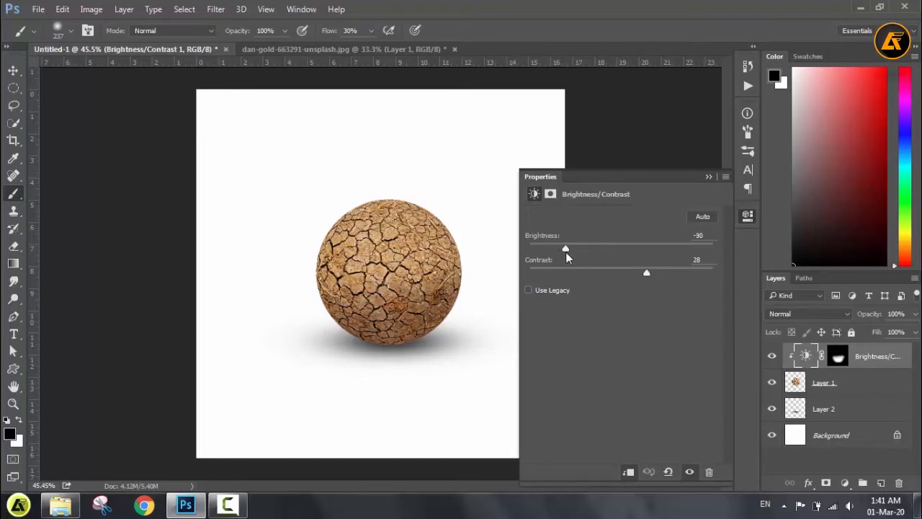
left_click_drag(646, 274, 641, 277)
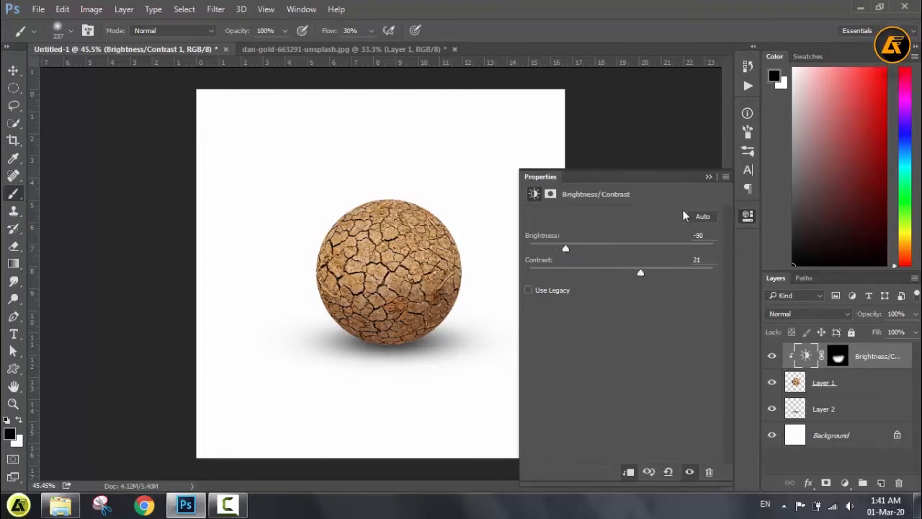
left_click(708, 177)
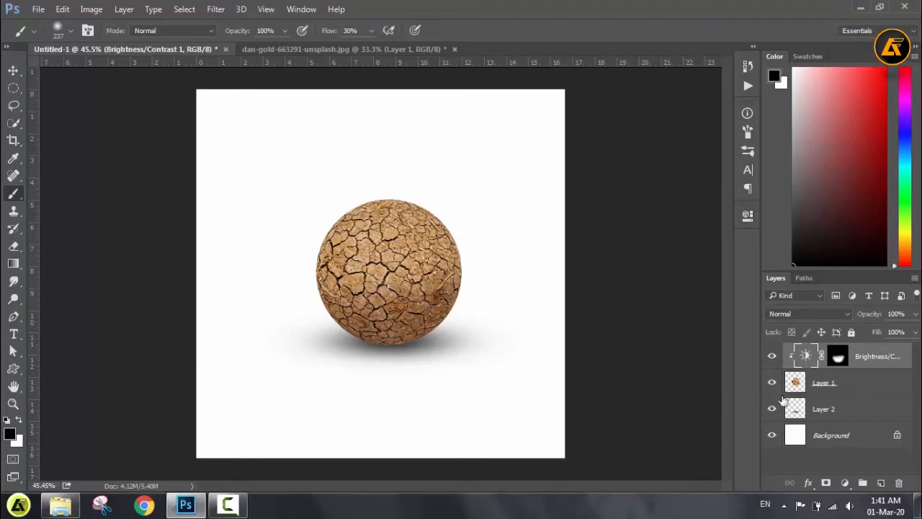
Step: Lower the opacity of the shadow layer, Layer 2, to 67%
left_click(844, 409)
left_click(913, 315)
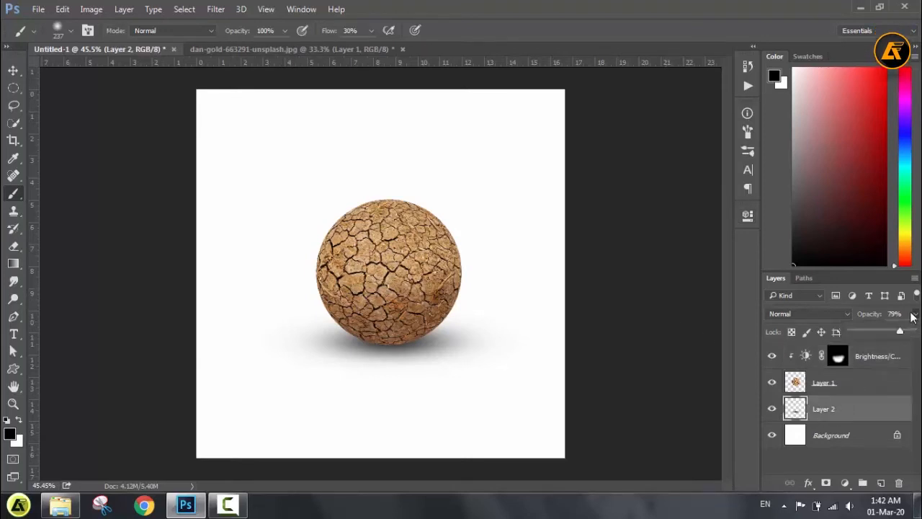
left_click_drag(897, 334, 893, 336)
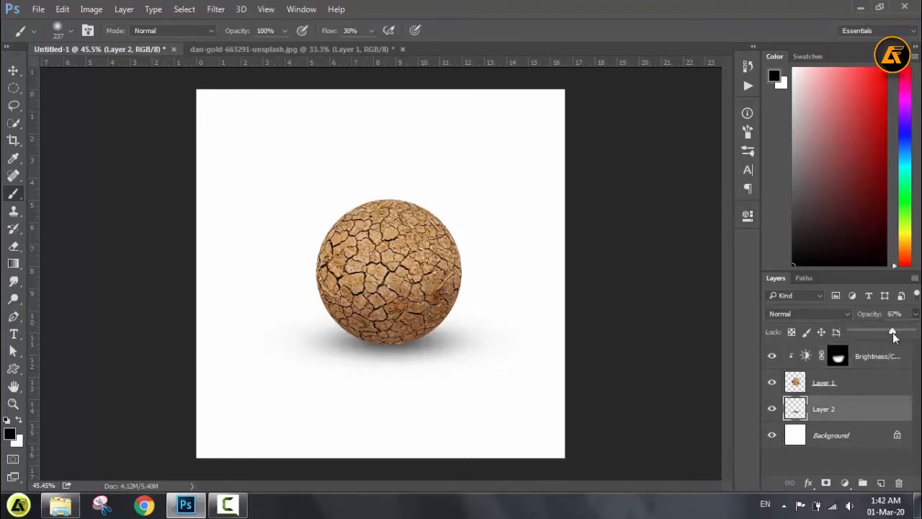
Step: Nudge the shadow slightly to the right and down beneath the ball
left_click(13, 70)
scroll(391, 331, "up", 5)
left_click_drag(409, 365, 422, 370)
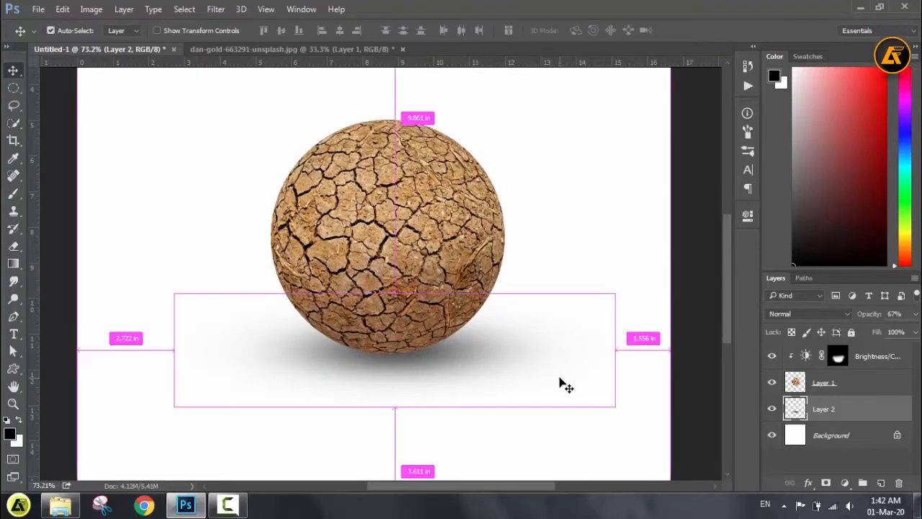
Step: Duplicate the shadow layer and make the copy much narrower and slightly flatter, centered under the ball as a contact shadow
key("ctrl+j")
key("ctrl+t")
left_click_drag(615, 350, 496, 351, "alt")
left_click_drag(395, 406, 395, 386)
scroll(393, 351, "up", 4)
left_click_drag(418, 357, 417, 355)
key("Return")
scroll(490, 351, "down", 8)
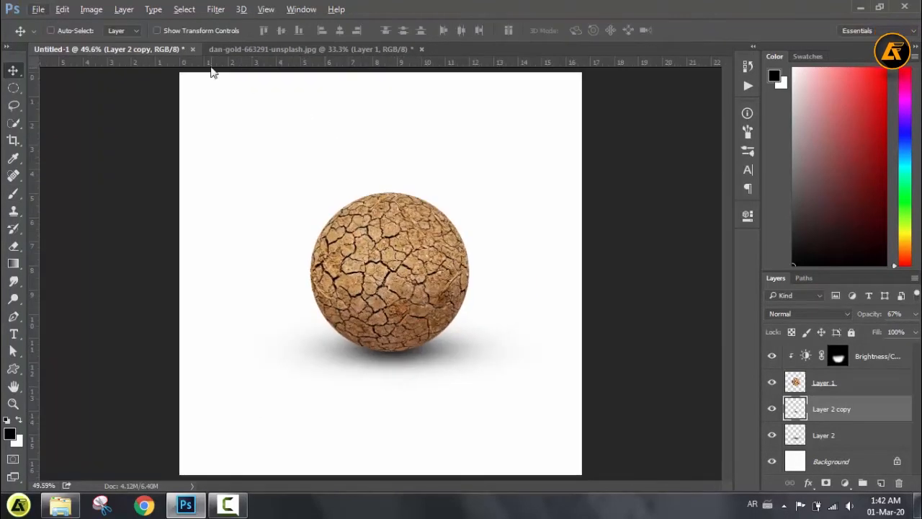
Step: Delete the brightness/contrast adjustment, the cracked-soil ball and both shadow layers, keeping only the white Background
left_click(874, 366)
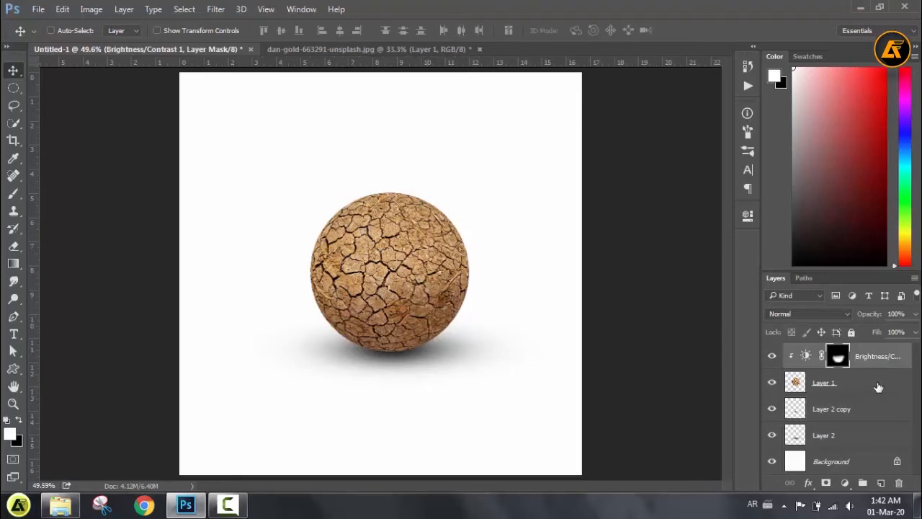
left_click(872, 445, "shift")
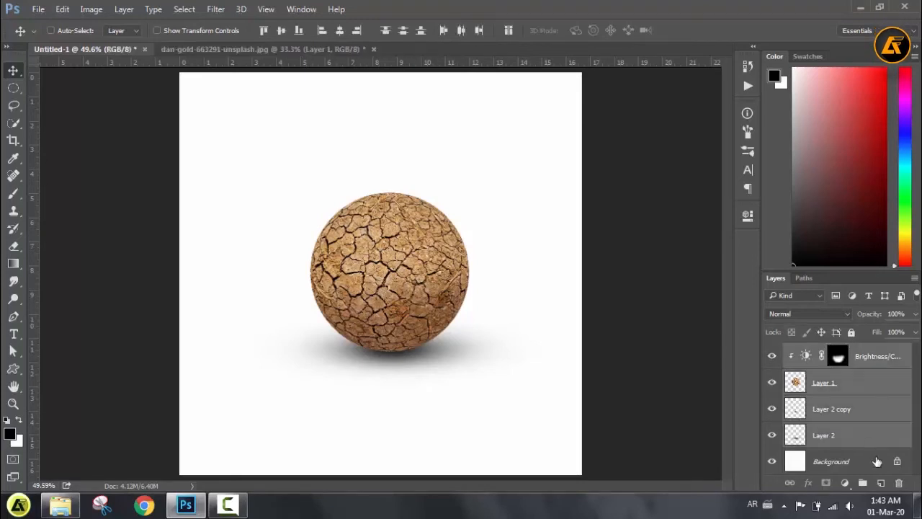
left_click(899, 482)
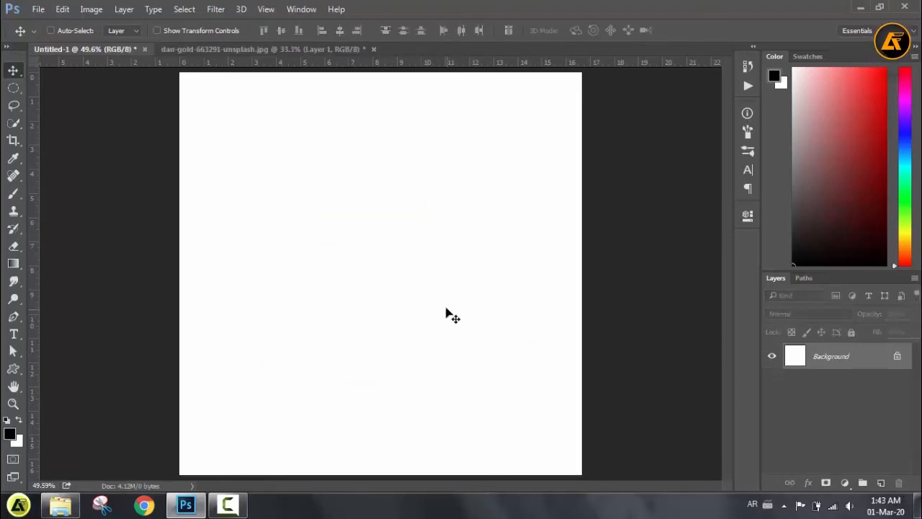
Step: Close the dan-gold-663291-unsplash.jpg document without saving its changes
left_click(373, 49)
left_click(373, 49)
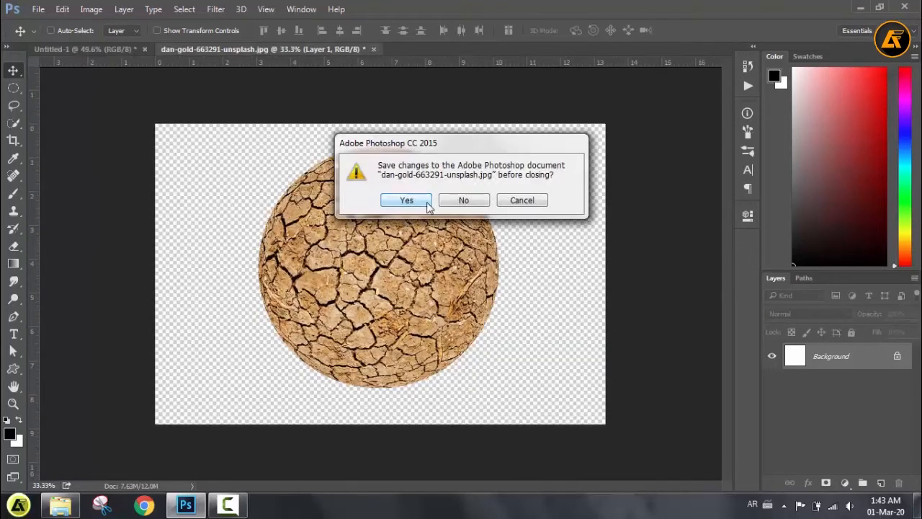
left_click(450, 202)
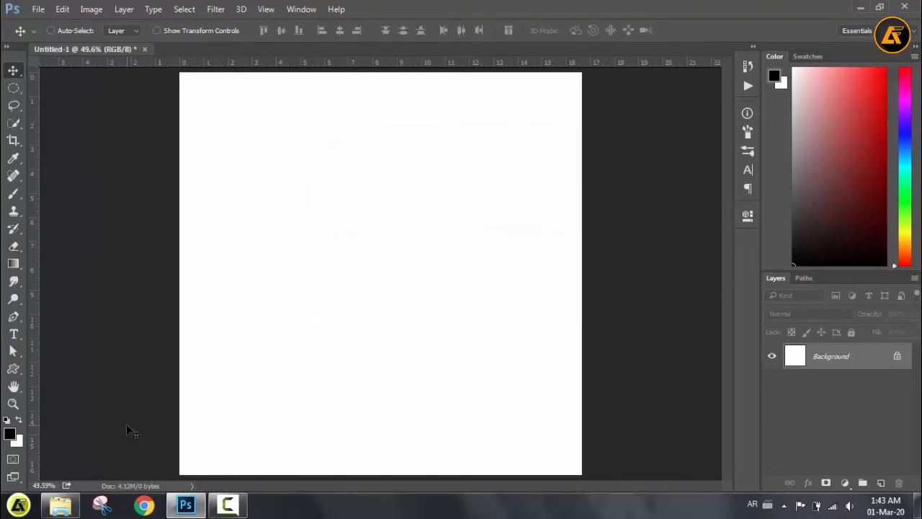
Step: Place the 9-apple-png-image file from the Bahan folder on the canvas and position it slightly right of centre
left_click(59, 505)
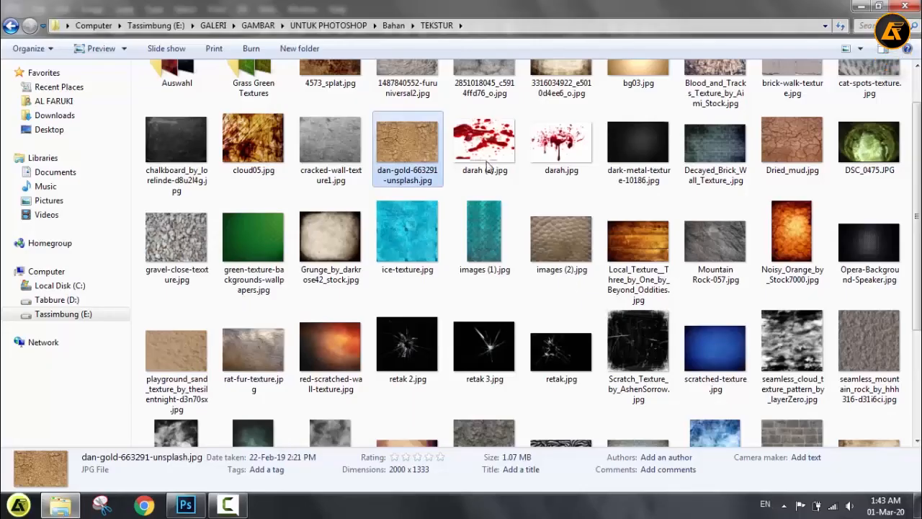
left_click(393, 25)
left_click_drag(792, 263, 364, 342)
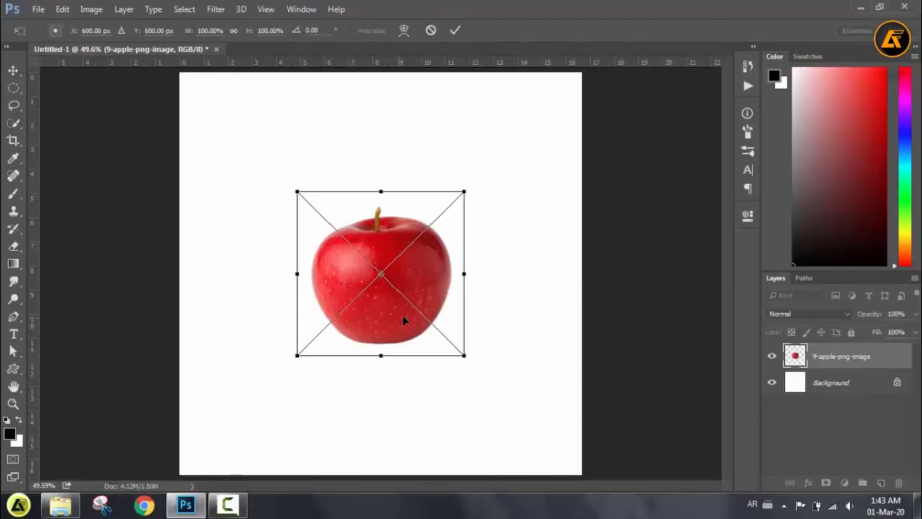
left_click_drag(401, 315, 405, 312)
left_click(455, 30)
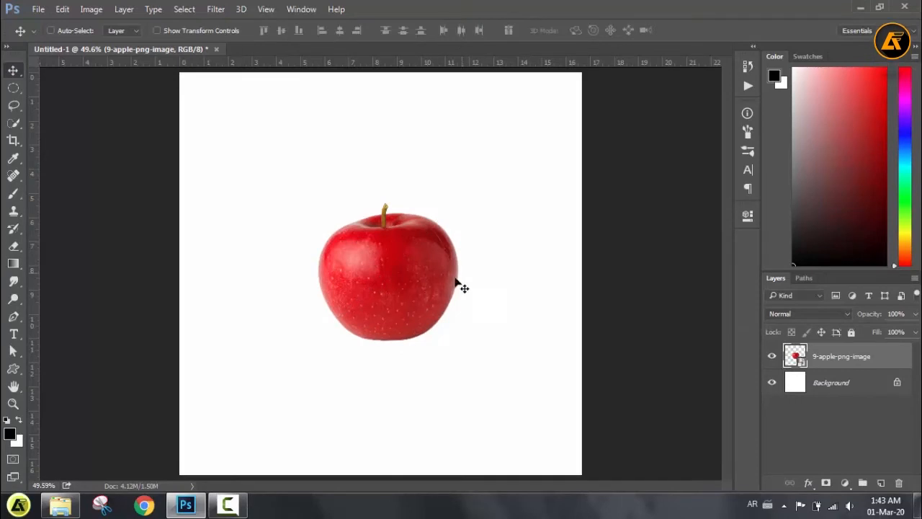
left_click_drag(461, 274, 466, 277)
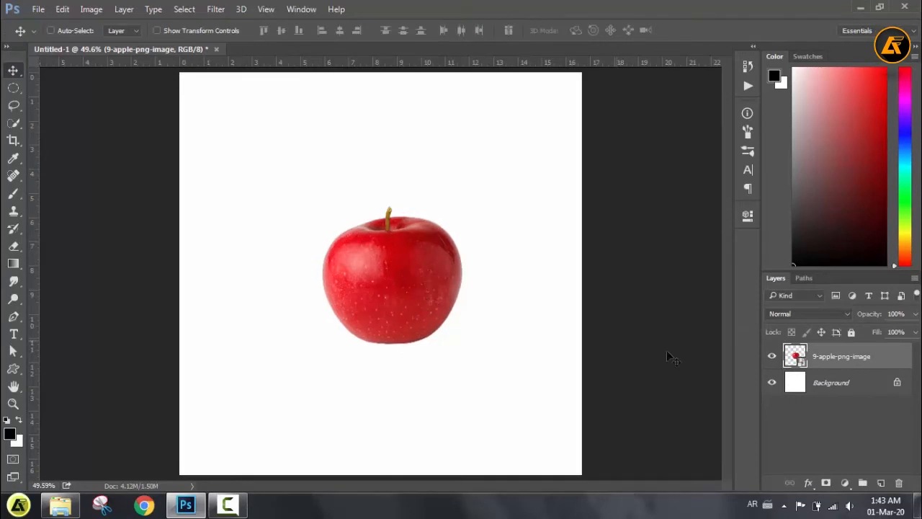
Step: Add a black Multiply drop shadow to the apple layer with 100% opacity and distance, spread and size at 0
double_click(899, 359)
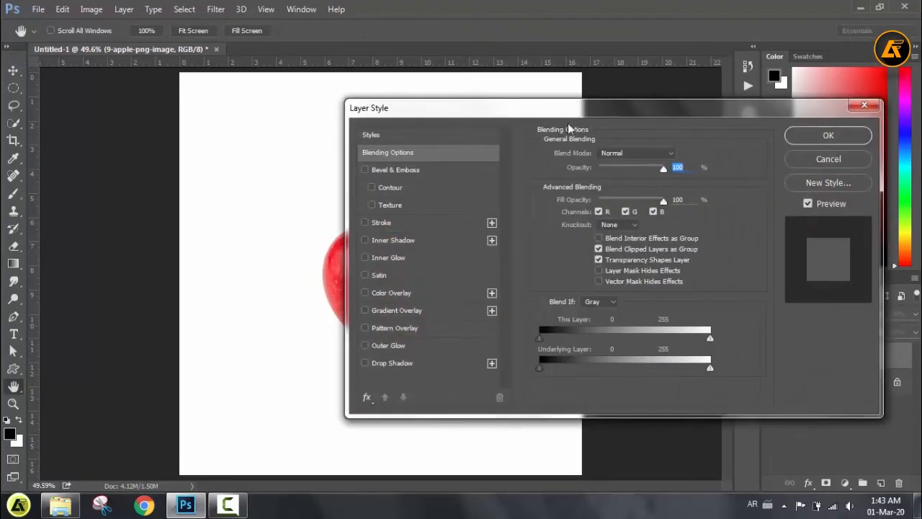
left_click_drag(551, 113, 754, 121)
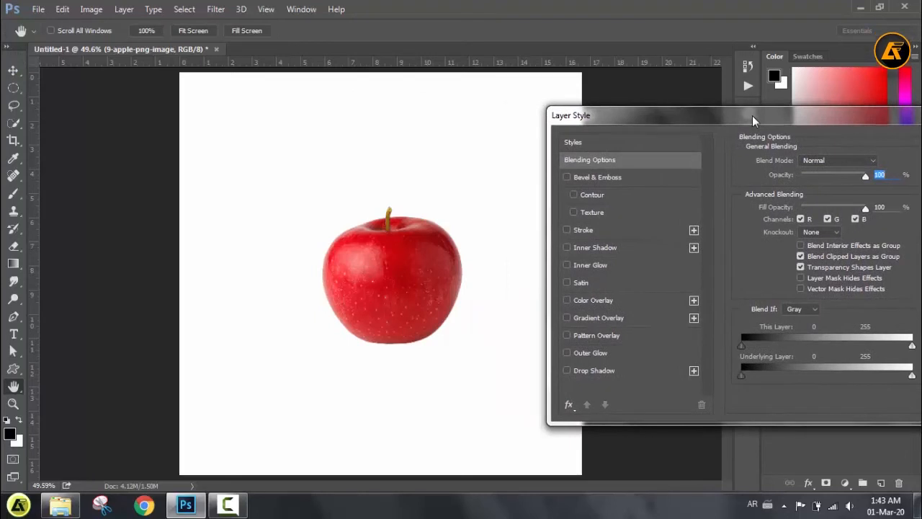
left_click(592, 370)
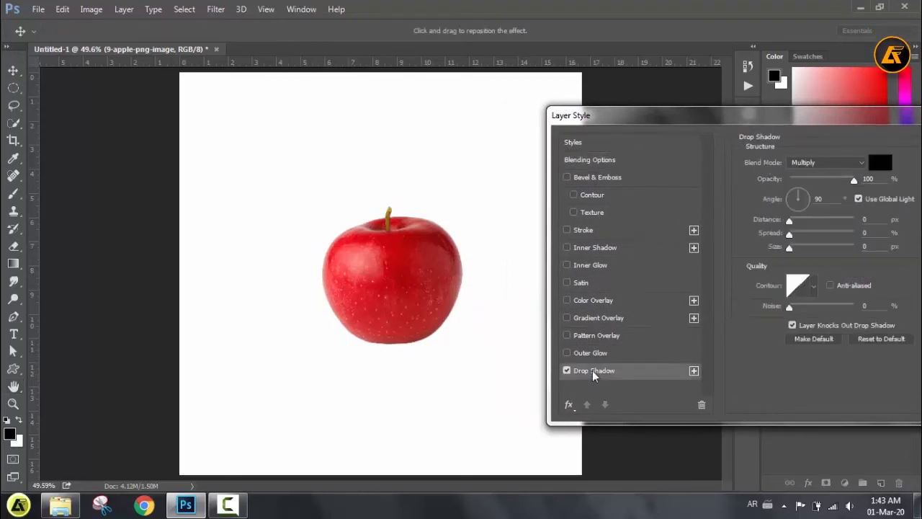
left_click(788, 235)
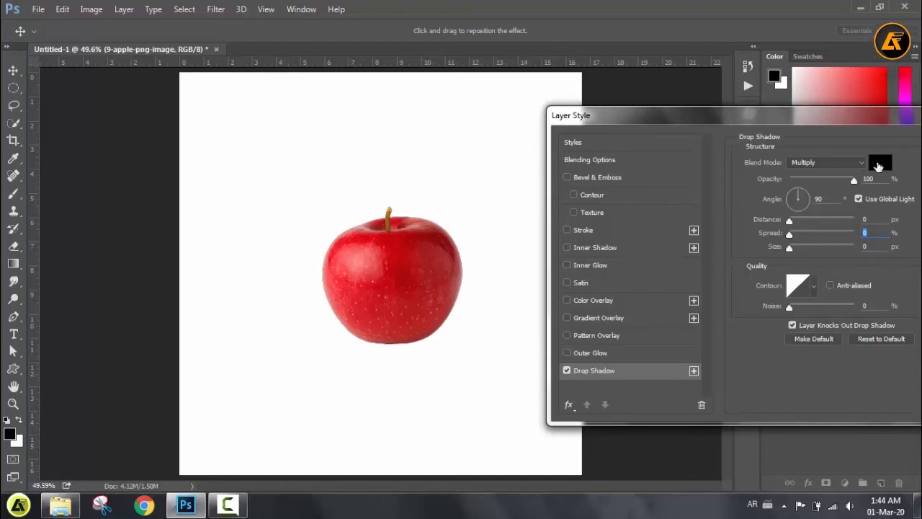
left_click(878, 165)
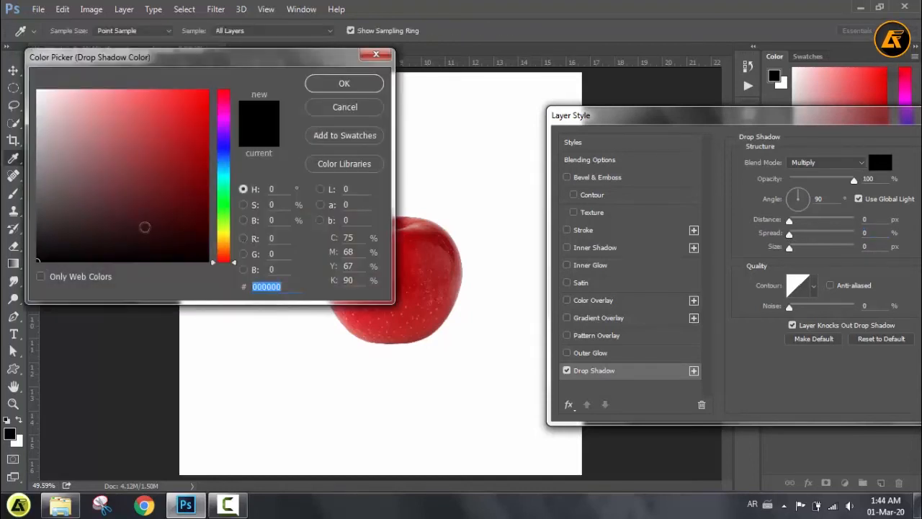
left_click_drag(46, 258, 16, 276)
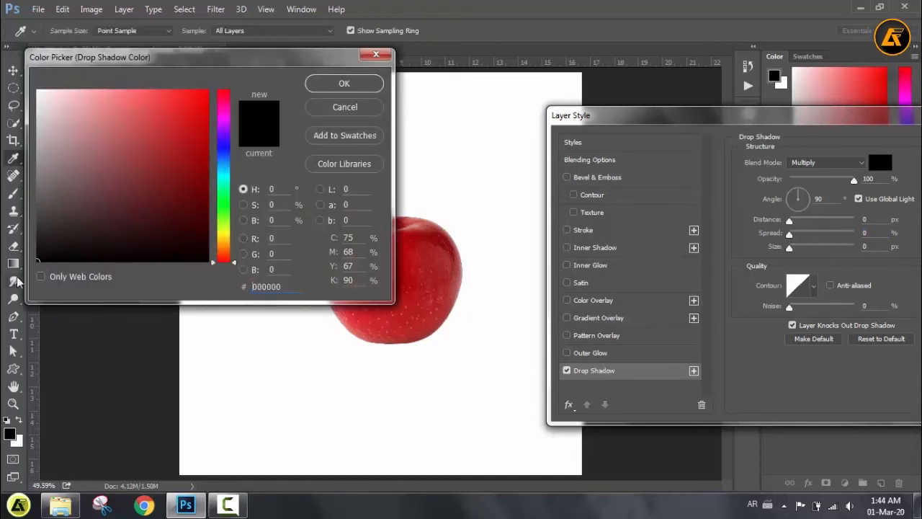
left_click(329, 85)
left_click_drag(881, 124, 771, 114)
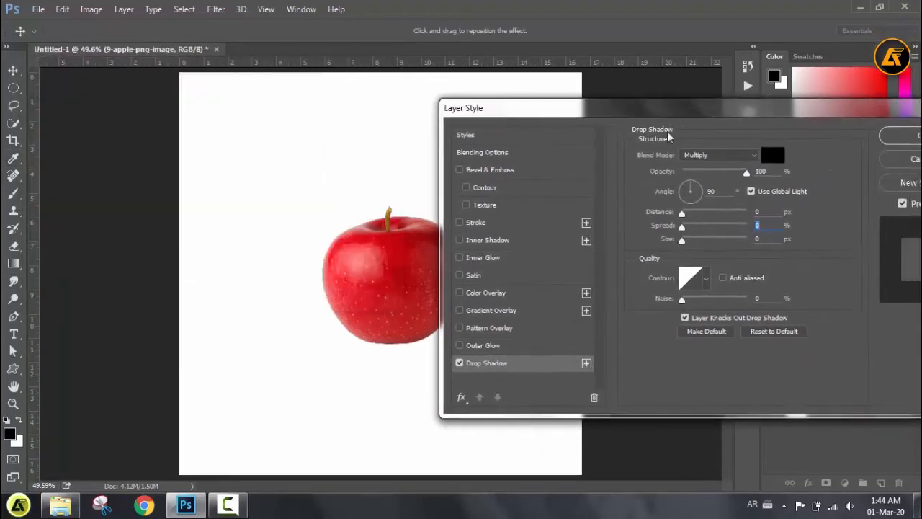
left_click(886, 137)
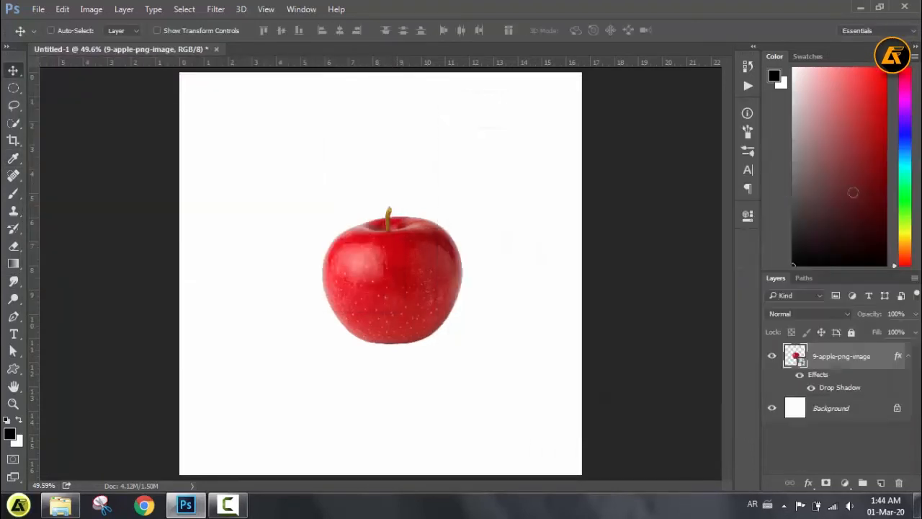
Step: Convert the apple's drop shadow effect into a separate layer and select that shadow layer
right_click(889, 386)
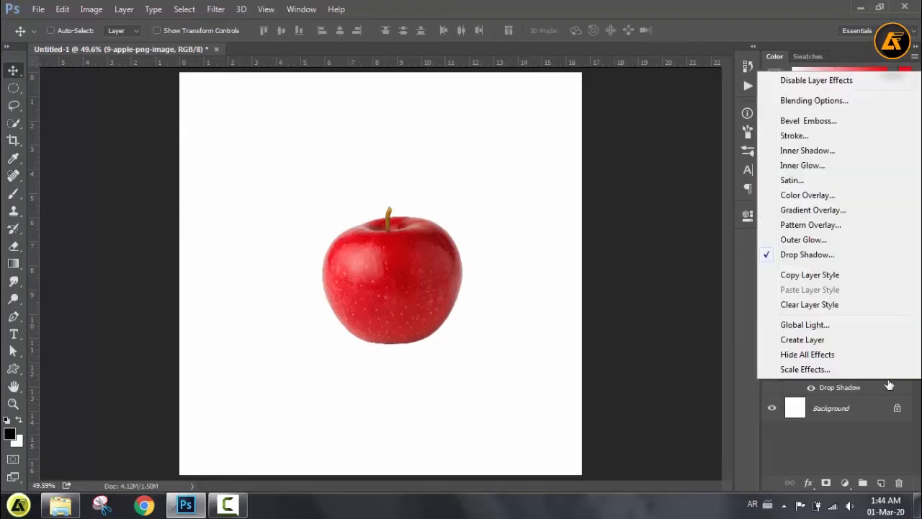
left_click(863, 341)
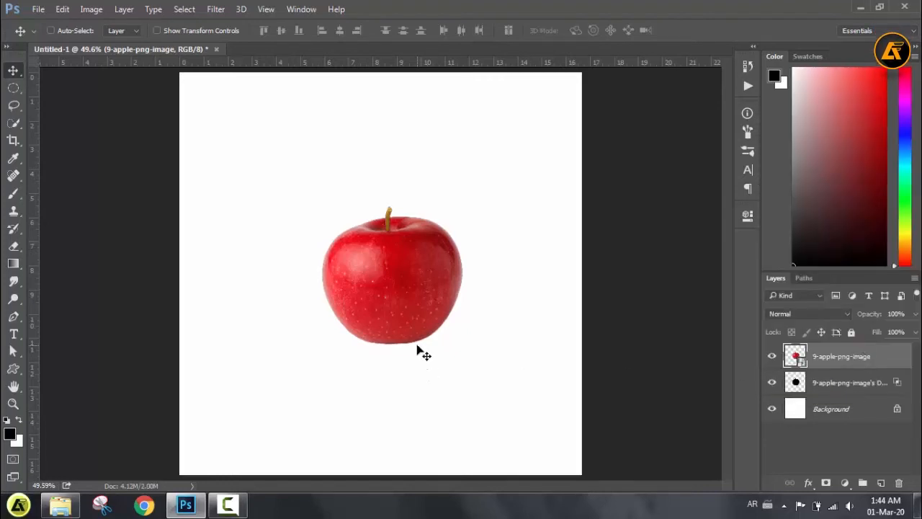
left_click(801, 384)
left_click_drag(417, 346, 369, 357)
left_click_drag(438, 371, 474, 370)
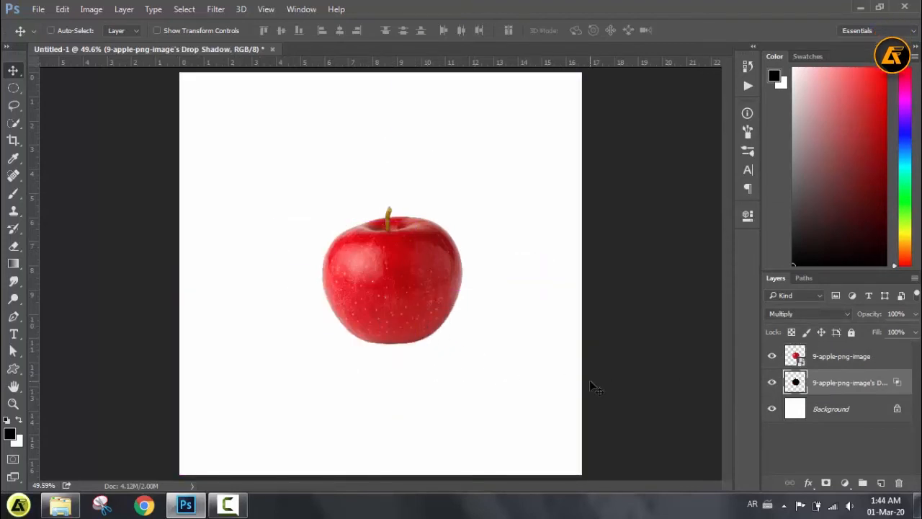
key("ctrl")
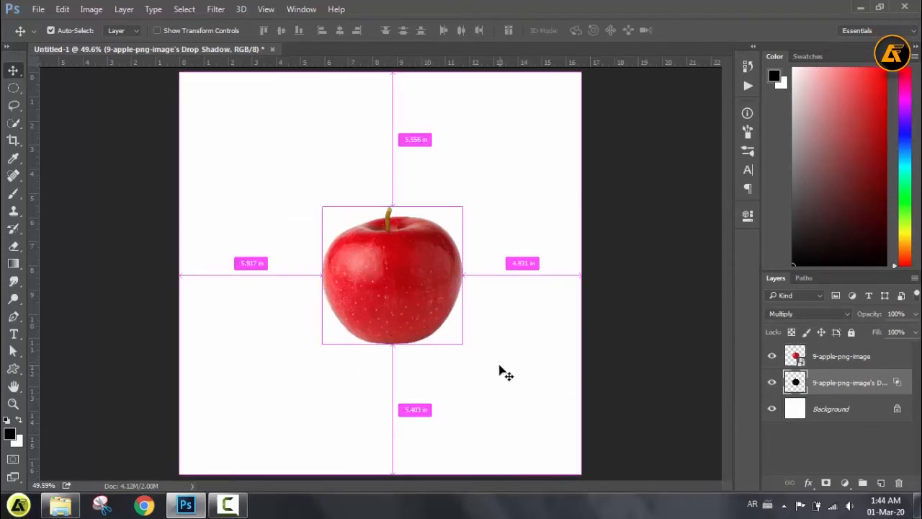
key("ctrl+t")
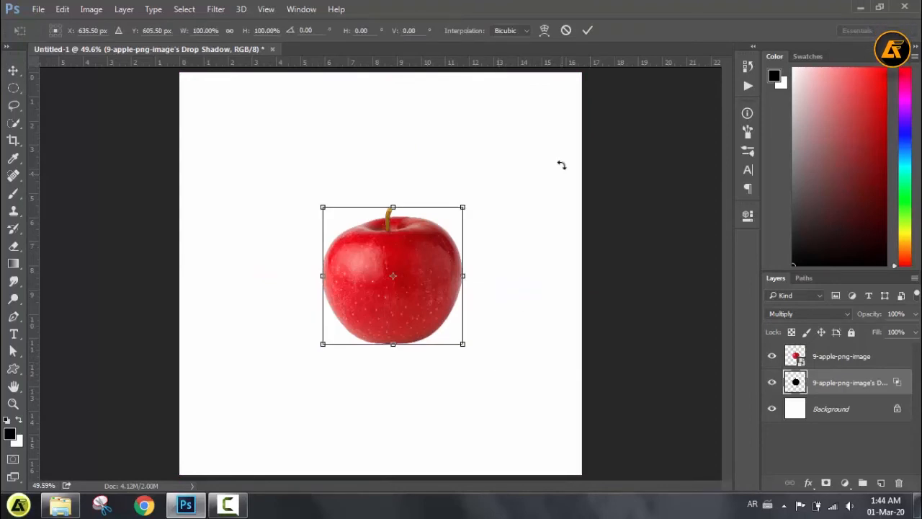
left_click(567, 31)
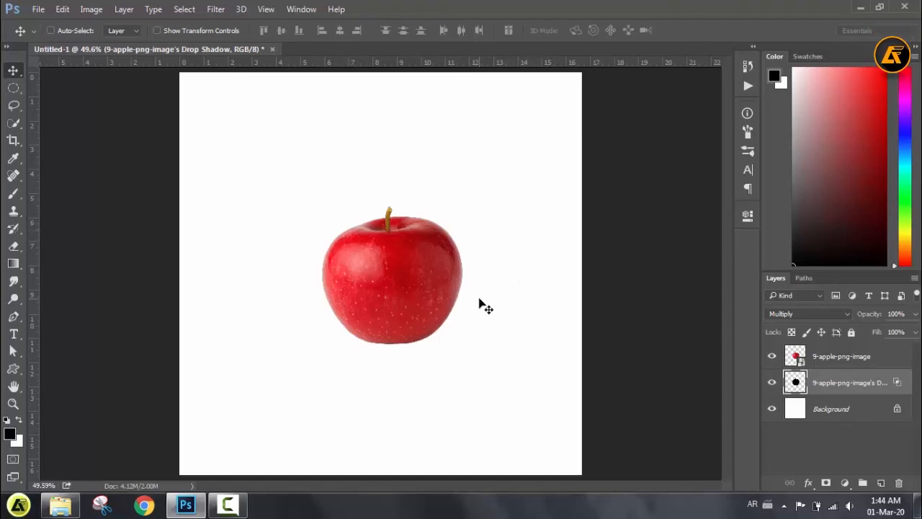
Step: Skew the top of the shadow layer to the right by about 44° so it falls behind the apple
key("ctrl+t")
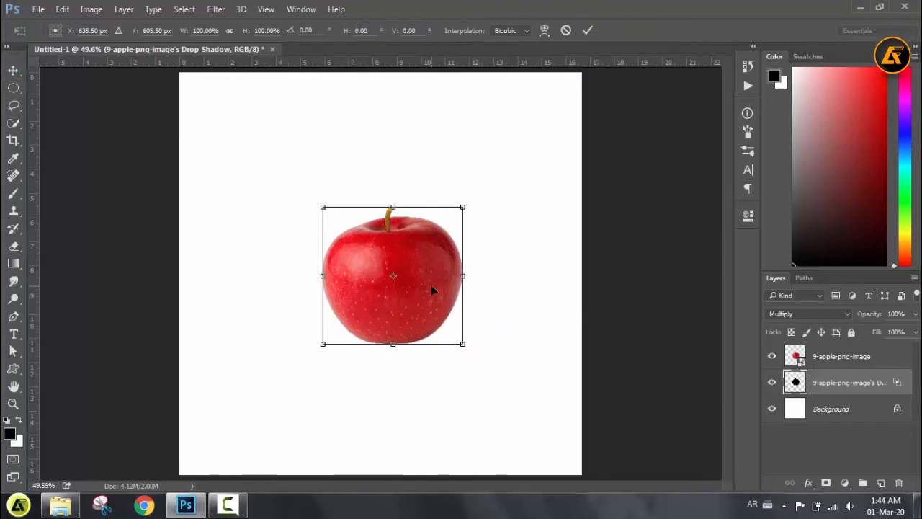
right_click(431, 287)
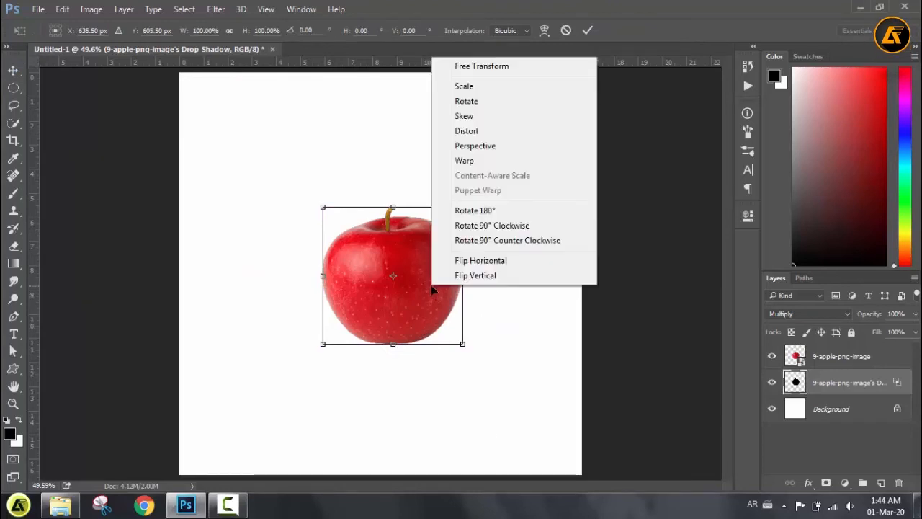
left_click(469, 119)
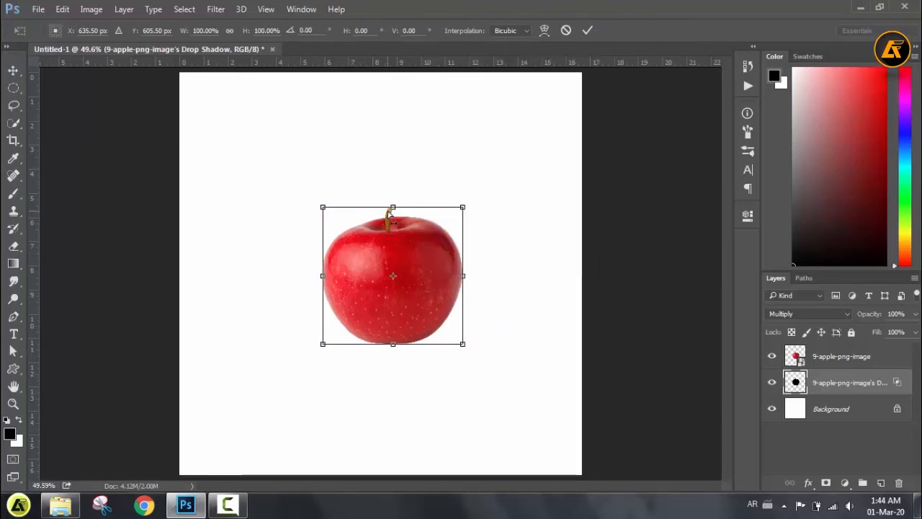
left_click_drag(388, 211, 528, 225)
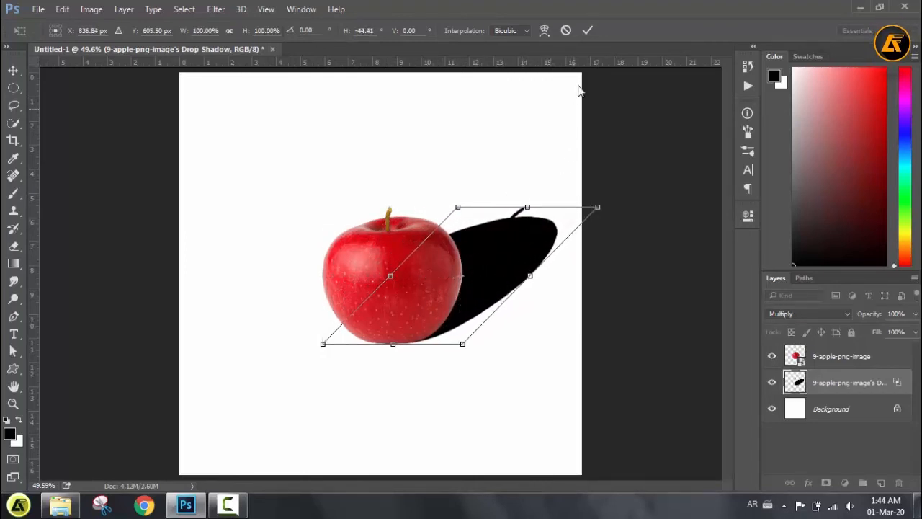
left_click(588, 32)
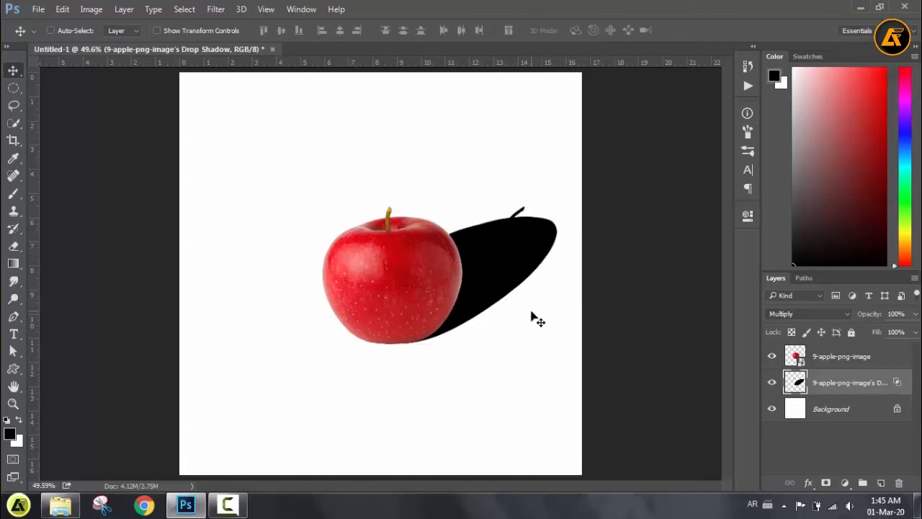
Step: Apply a Gaussian Blur with a 7.0 pixel radius to the skewed apple shadow
left_click(215, 10)
mouse_move(364, 163)
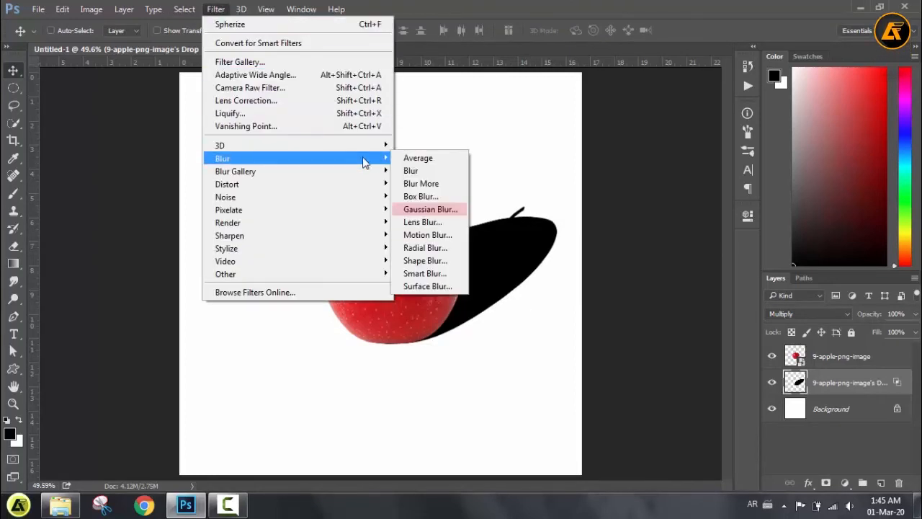
left_click(430, 209)
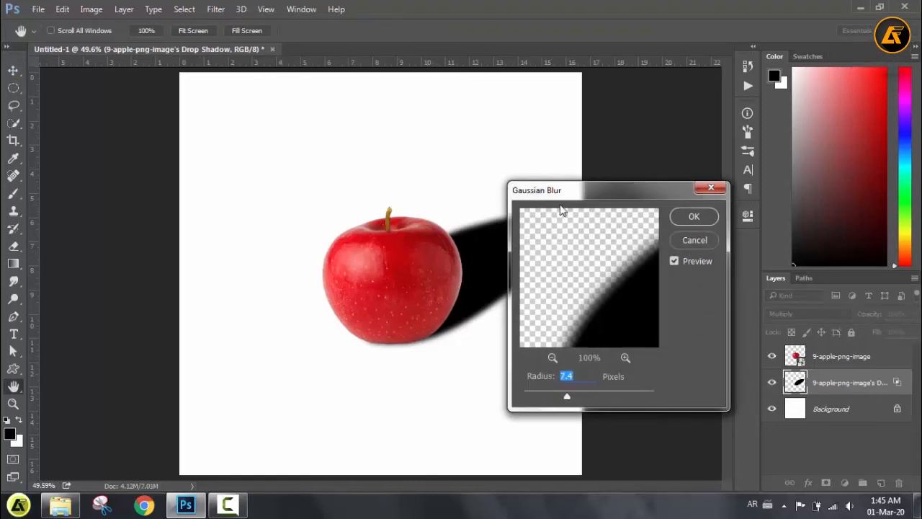
left_click_drag(561, 205, 651, 185)
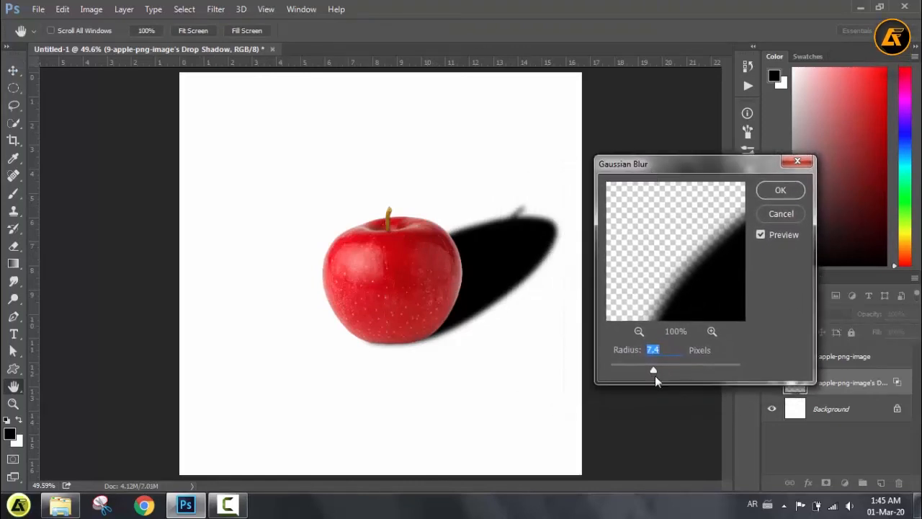
left_click_drag(654, 371, 656, 370)
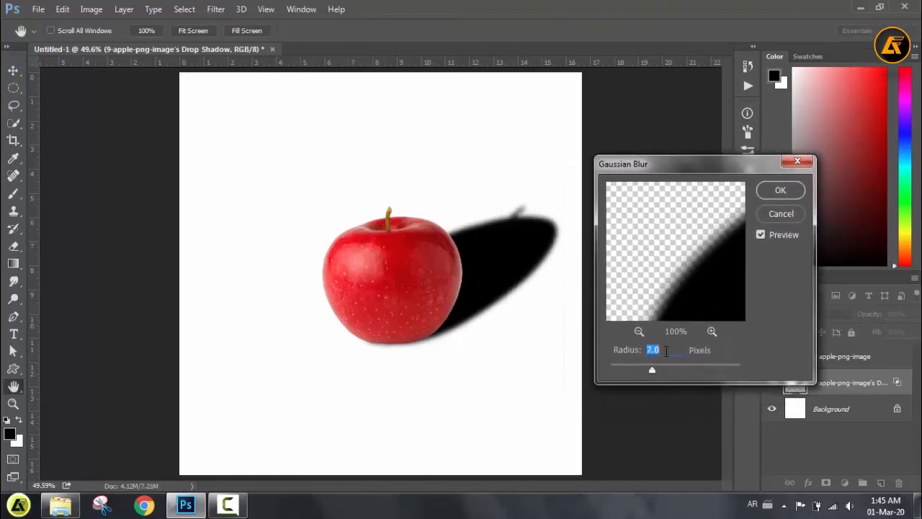
left_click(779, 192)
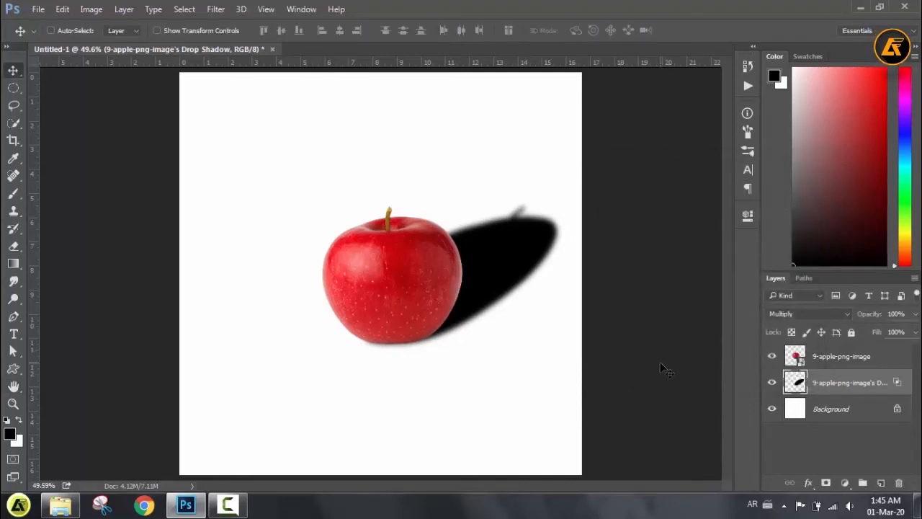
Step: Lower the opacity of the apple's shadow layer to 40%
left_click(914, 315)
left_click_drag(900, 333, 884, 335)
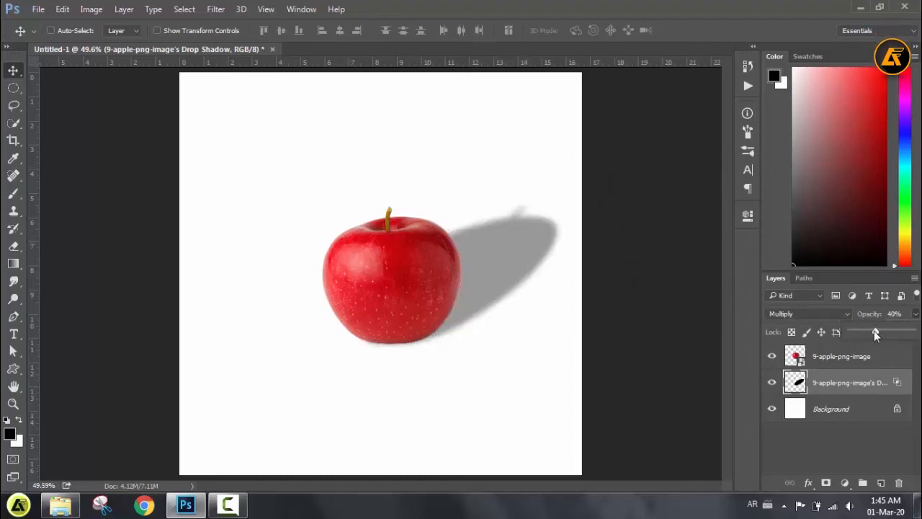
left_click(676, 348)
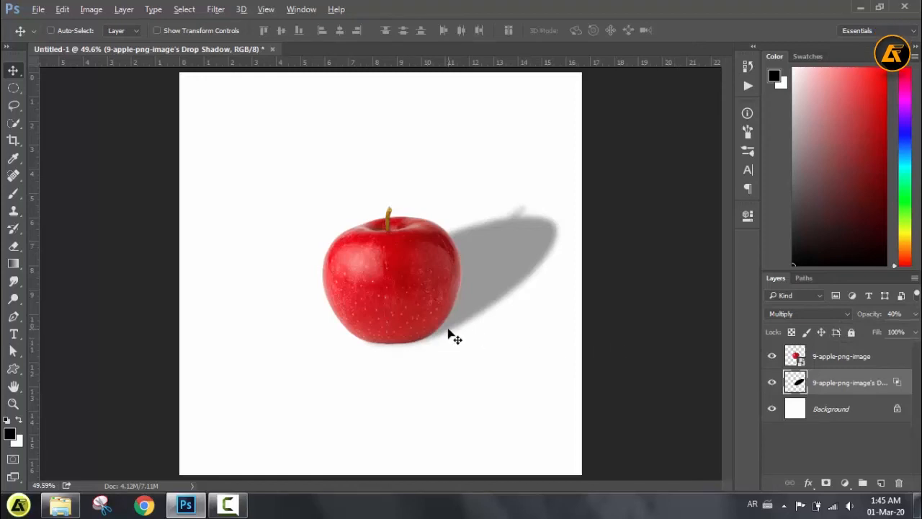
Step: Add a new empty layer directly above the Background, beneath the apple's shadow layer
scroll(447, 336, "down", 4)
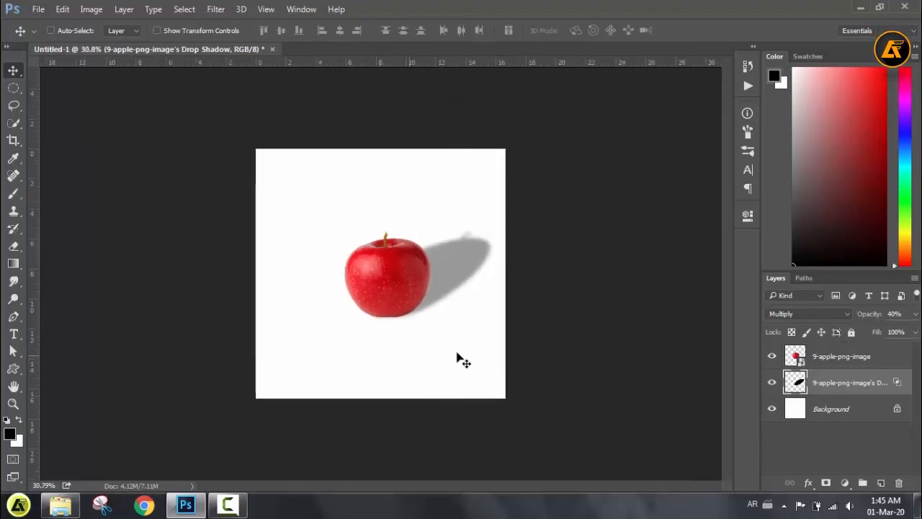
left_click(842, 408)
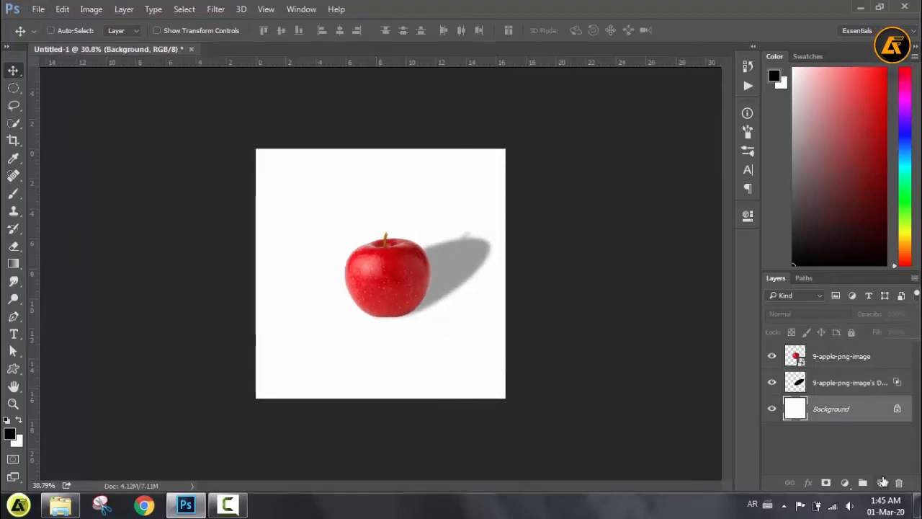
left_click(882, 482)
Step: Paint one soft black spot behind the top of the apple with a 672 px brush at 100% flow
scroll(402, 363, "up", 3)
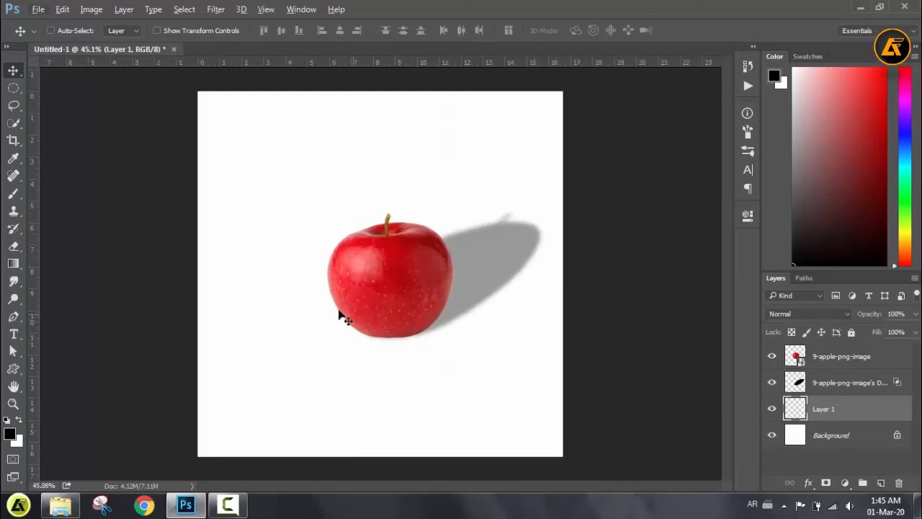
right_click(13, 195)
left_click(43, 195)
left_click_drag(335, 319, 405, 328)
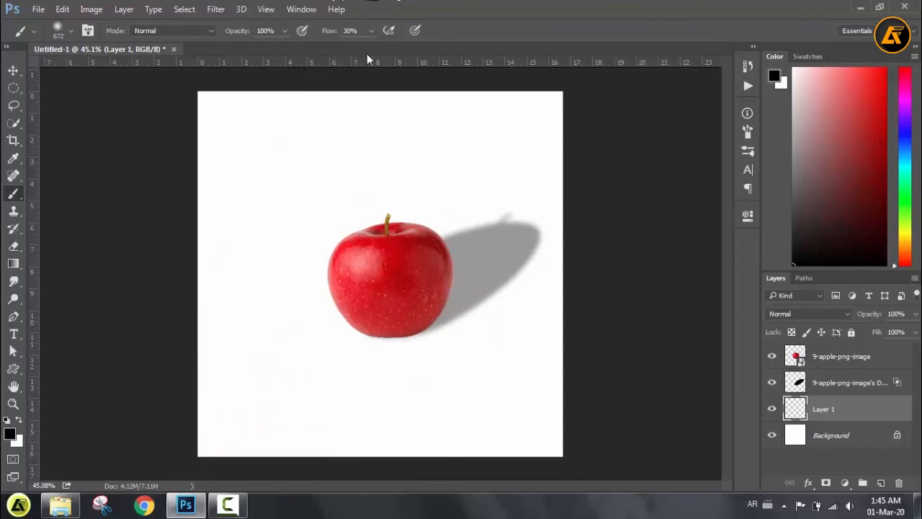
left_click(370, 31)
left_click_drag(369, 46, 414, 51)
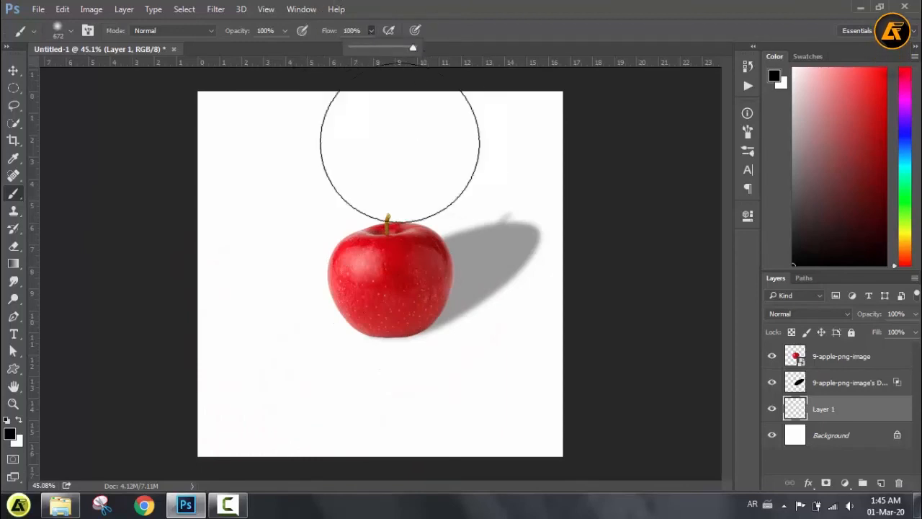
left_click(379, 232)
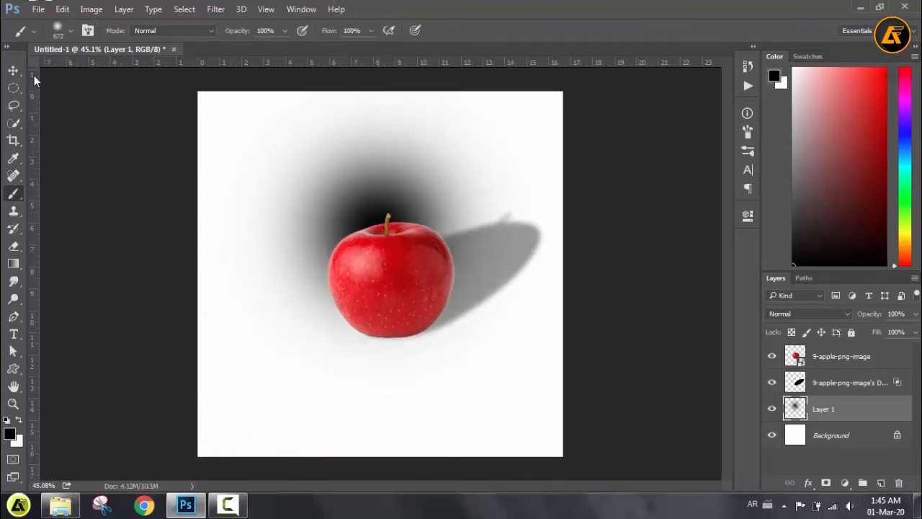
Step: Move the black spot down so it sits behind the lower part of the apple
left_click(13, 70)
left_click(37, 72)
mouse_move(352, 201)
left_mouse_down()
mouse_move(388, 255)
mouse_move(390, 294)
left_mouse_up()
Step: Transform the black spot to about 66% width and 28% height, positioned behind the apple's base as a contact shadow
key("ctrl+t")
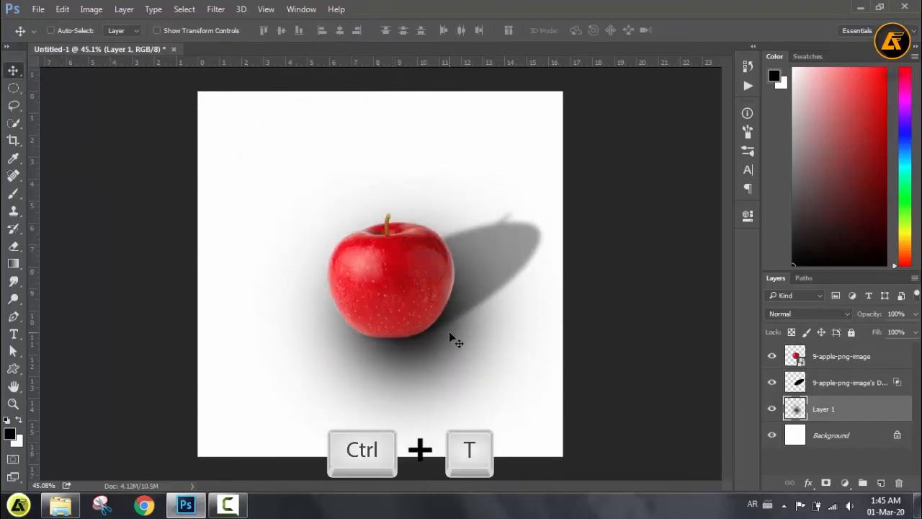
left_click_drag(403, 172, 408, 350)
left_click_drag(437, 410, 426, 334)
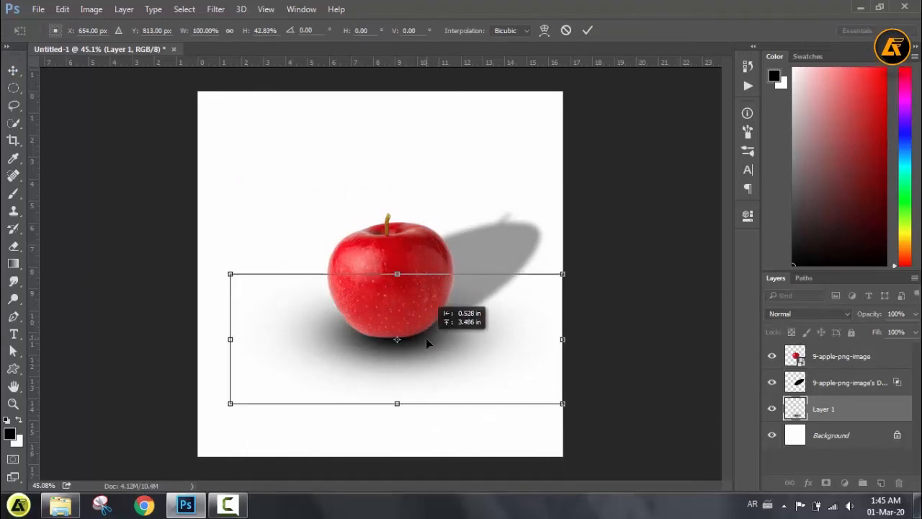
left_click_drag(397, 274, 398, 327)
left_click_drag(424, 366, 428, 334)
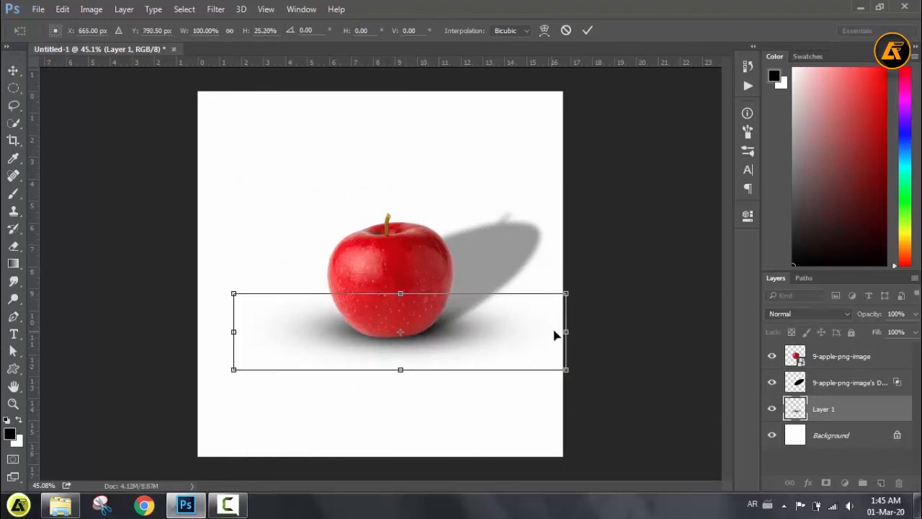
left_click_drag(565, 333, 511, 332)
scroll(454, 338, "up", 3)
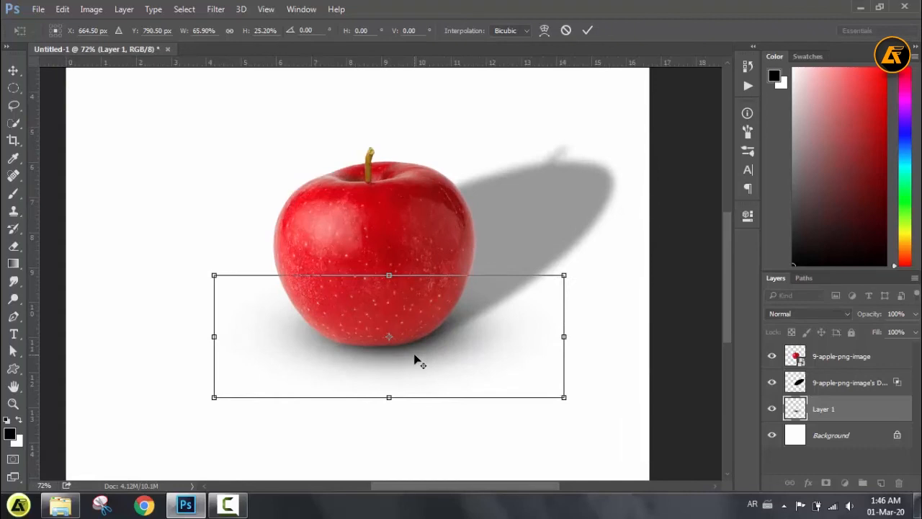
left_click_drag(427, 347, 437, 335)
left_click_drag(399, 264, 398, 248)
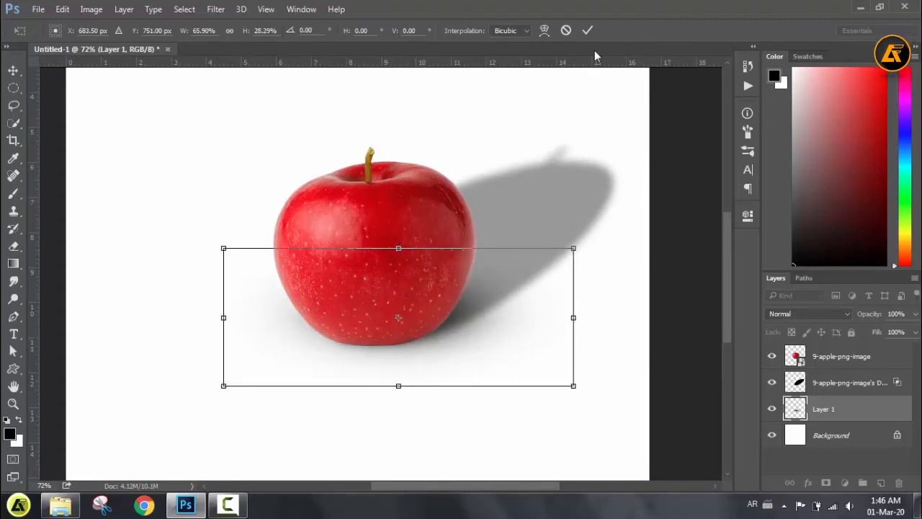
left_click(588, 30)
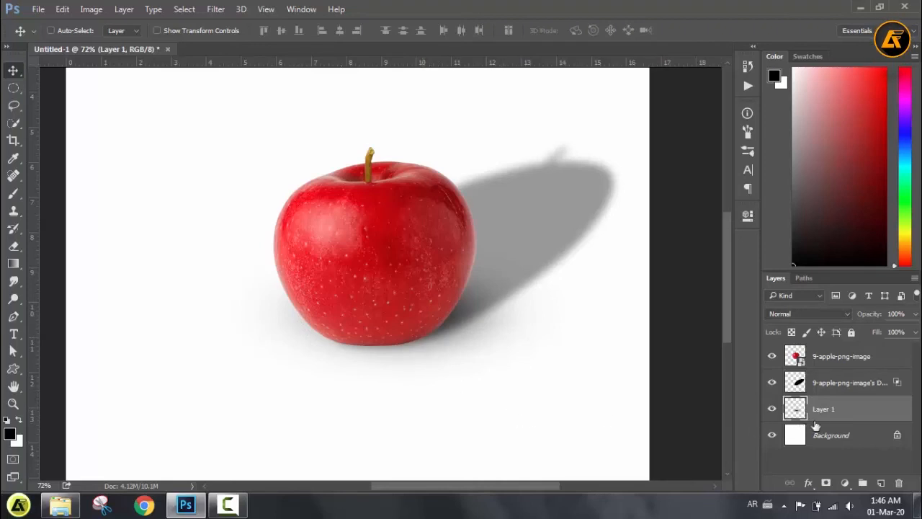
Step: Add a layer mask to the contact shadow and paint it black with a soft 213 px brush beside and below the apple's base
left_click(827, 482)
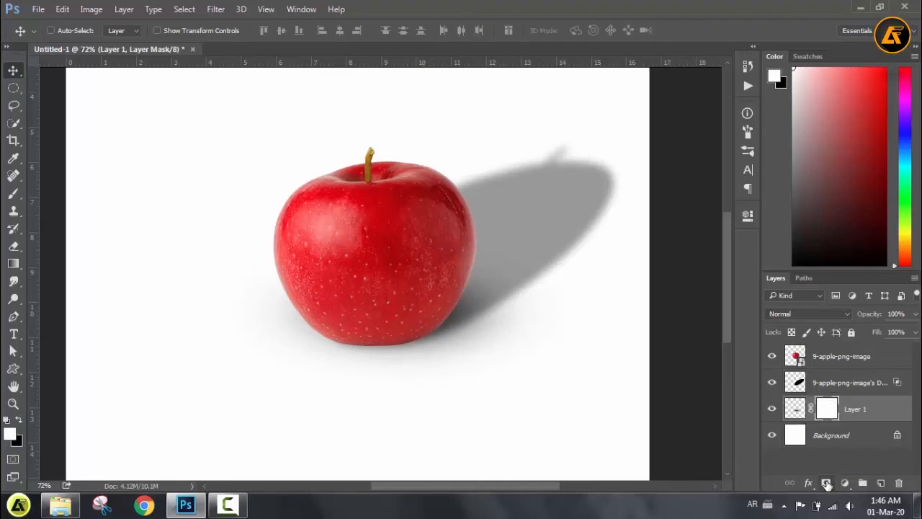
right_click(21, 192)
left_click(54, 193)
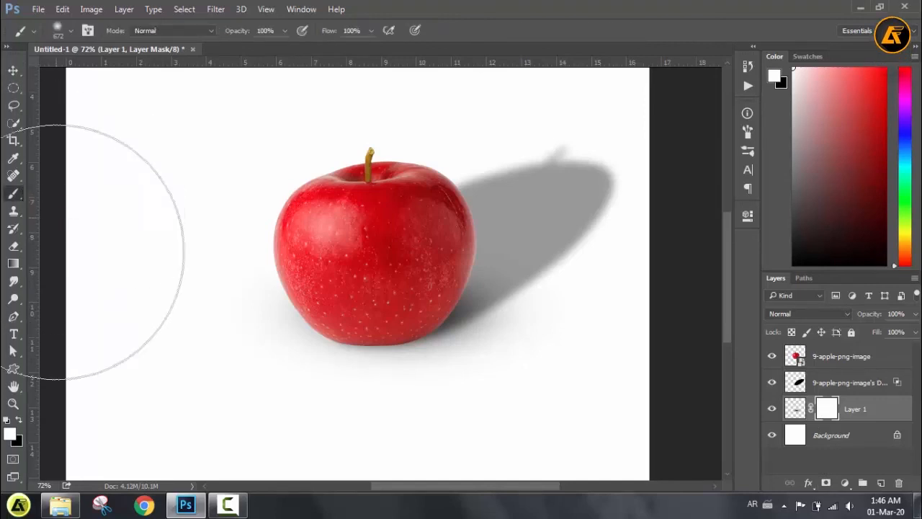
left_click(18, 421)
left_click_drag(361, 292, 252, 309)
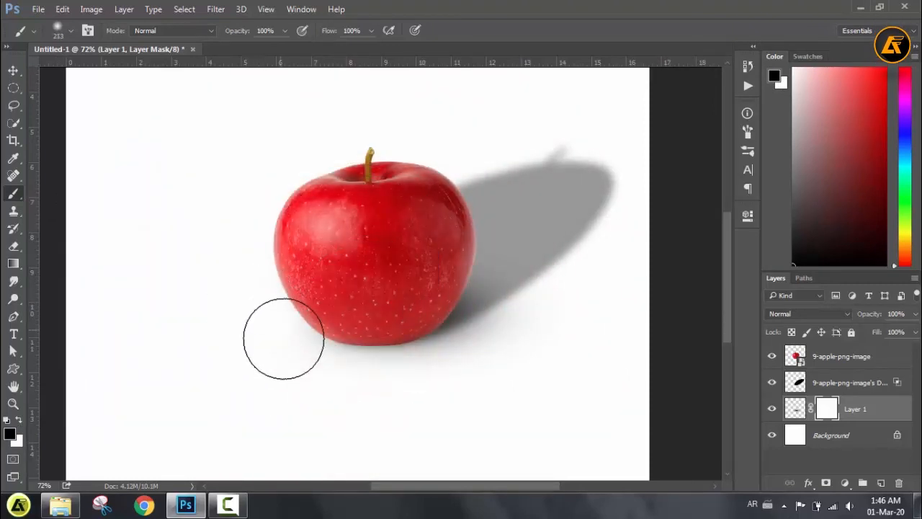
scroll(425, 373, "up", 3)
mouse_move(473, 386)
left_mouse_down()
mouse_move(344, 367)
mouse_move(461, 369)
mouse_move(472, 357)
left_mouse_up()
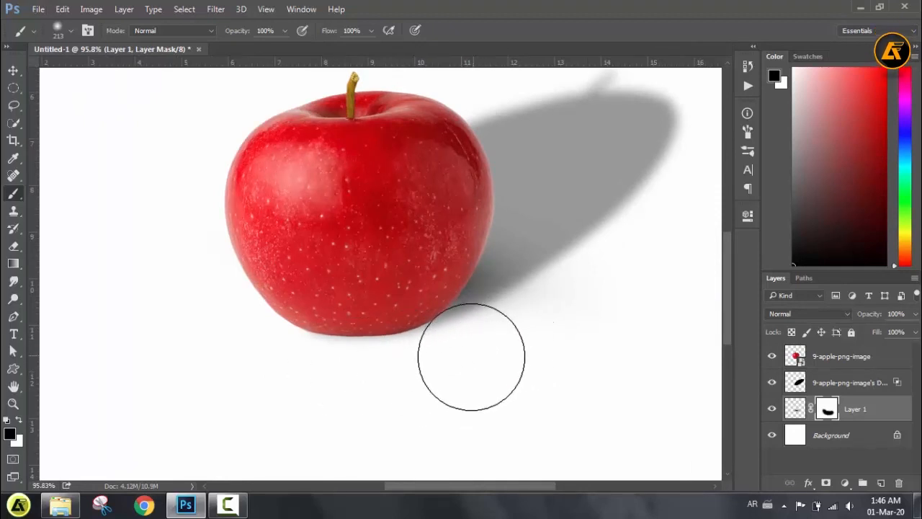
Step: Paint white on the mask with a soft 96 px brush to restore the contact shadow along the apple's lower right edge
left_click(19, 422)
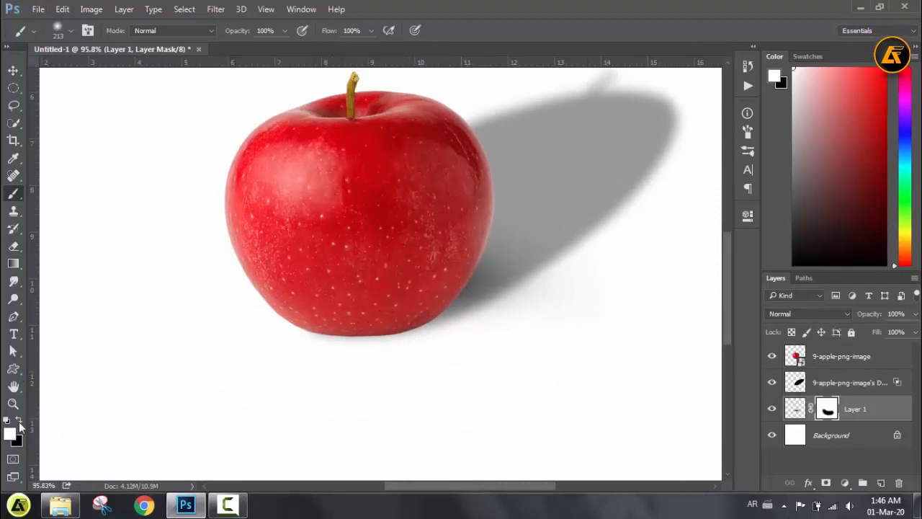
mouse_move(458, 314)
left_mouse_down()
mouse_move(418, 310)
mouse_move(472, 267)
mouse_move(467, 281)
mouse_move(363, 312)
left_mouse_up()
scroll(418, 308, "up", 3)
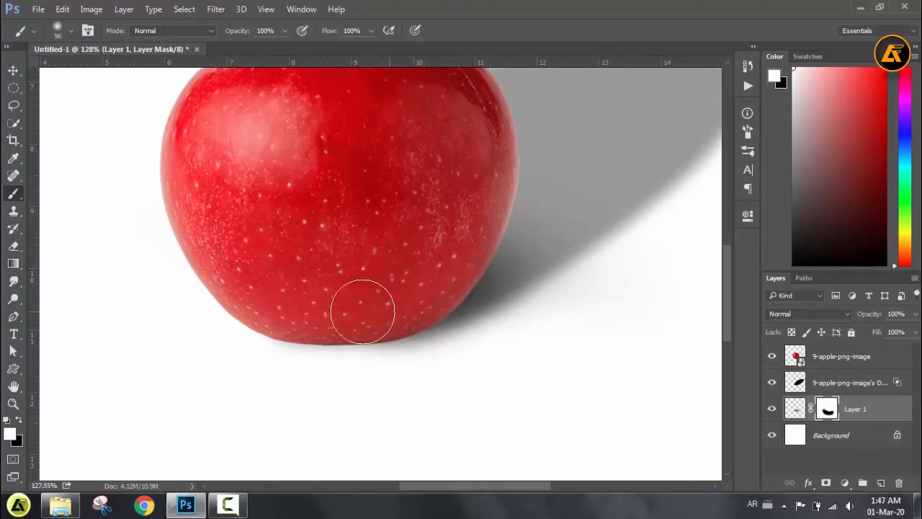
mouse_move(507, 252)
left_mouse_down()
mouse_move(497, 298)
mouse_move(511, 367)
left_mouse_up()
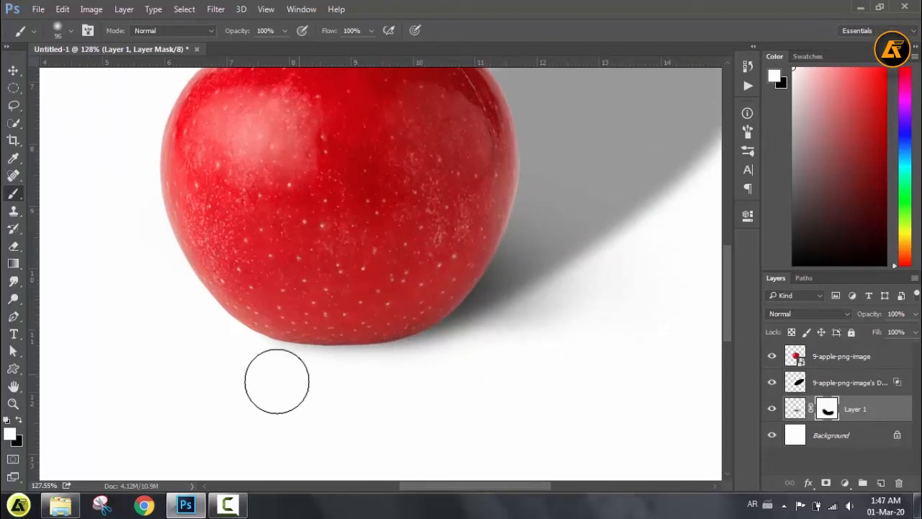
Step: Paint black on the mask to remove the contact shadow spilling past the cast shadow's lower edge
left_click(19, 420)
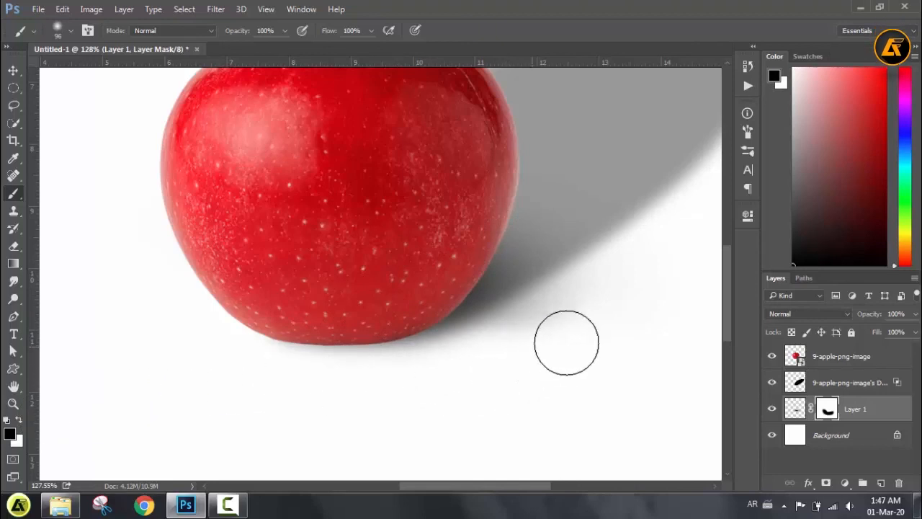
mouse_move(516, 346)
left_mouse_down()
mouse_move(597, 309)
mouse_move(559, 333)
left_mouse_up()
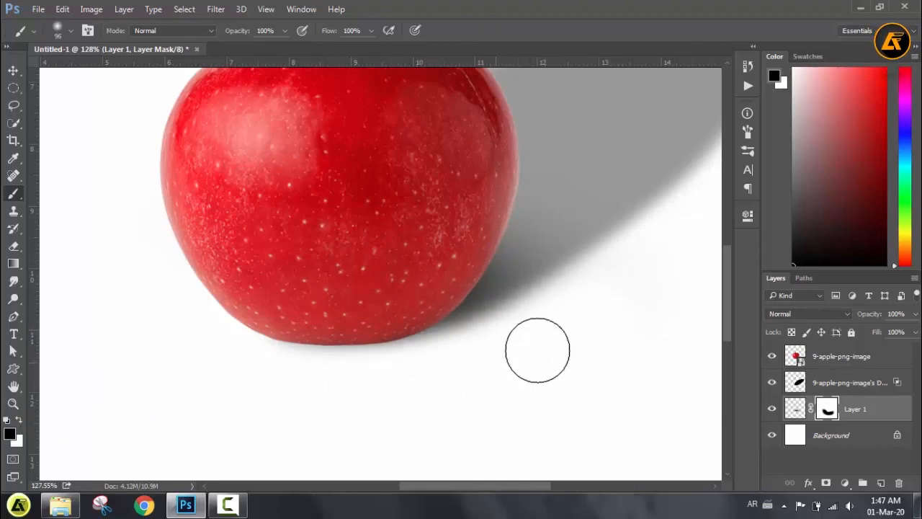
scroll(569, 335, "down", 6)
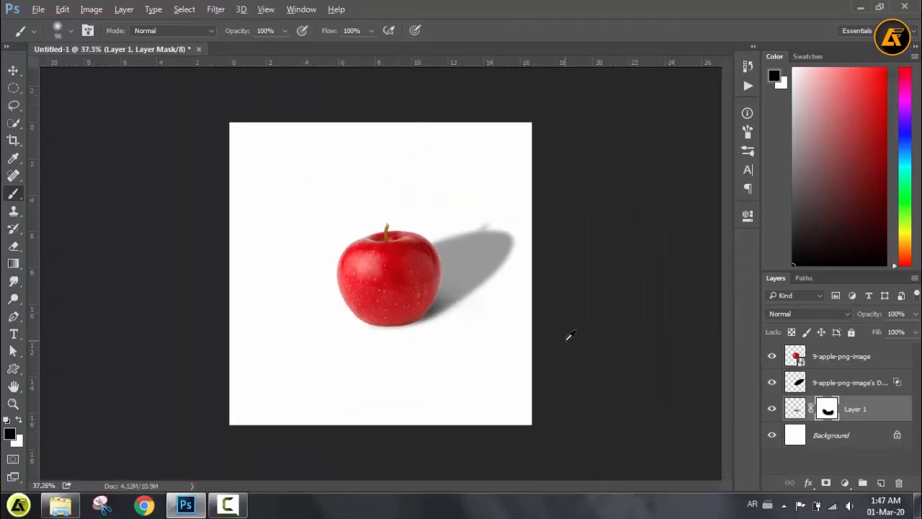